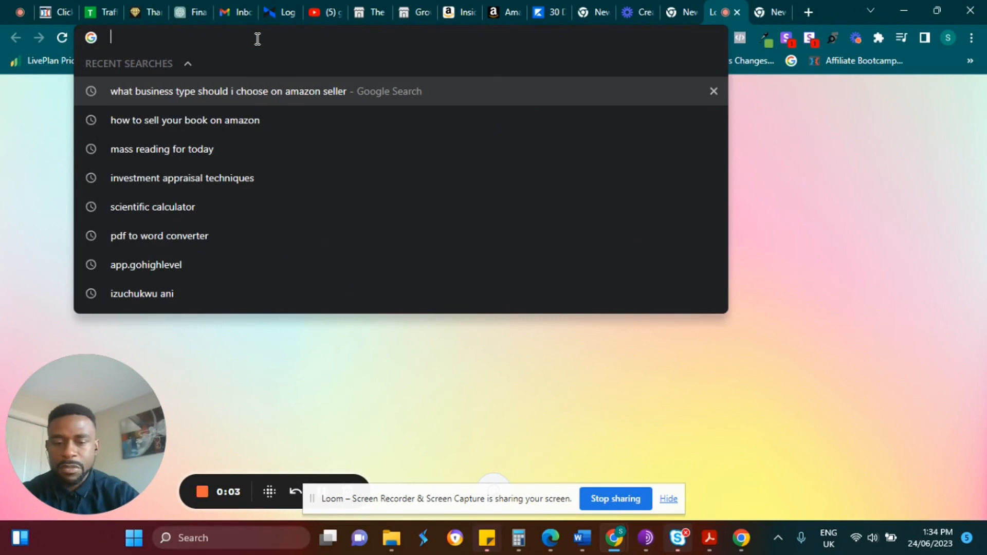
# Load chat.openai.com in Chrome from the address-bar suggestion for 'open'.
pyautogui.write('open')
pyautogui.press('Return')
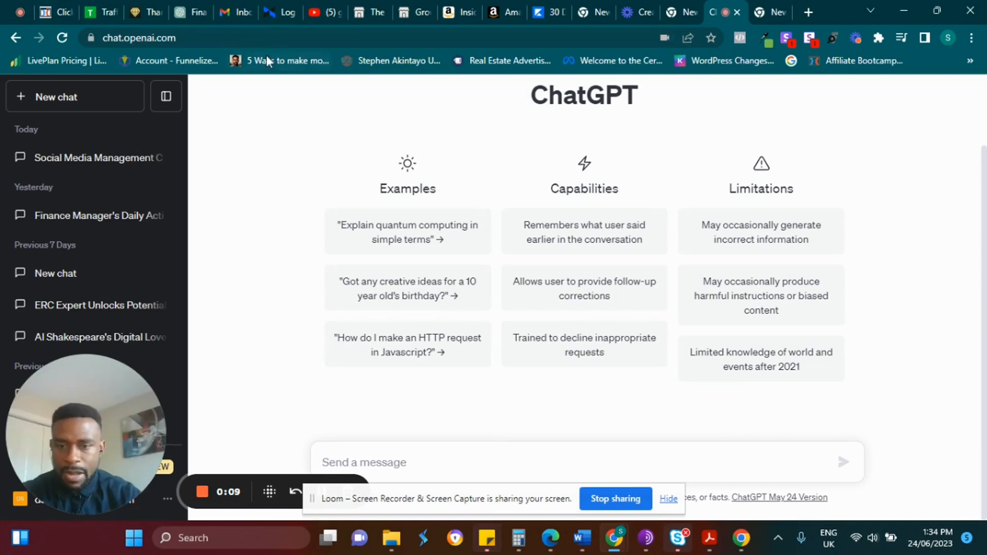
# Send ChatGPT the prompt 'Act like a lawyer, write me a social media contract'.
pyautogui.click(346, 460)
pyautogui.write('Ad')
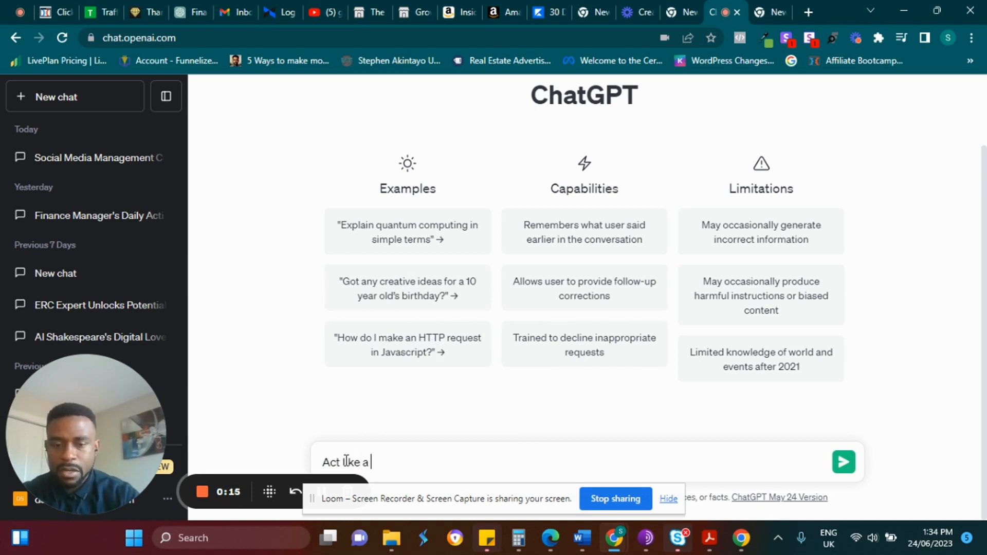
pyautogui.write('t like a lawyer,')
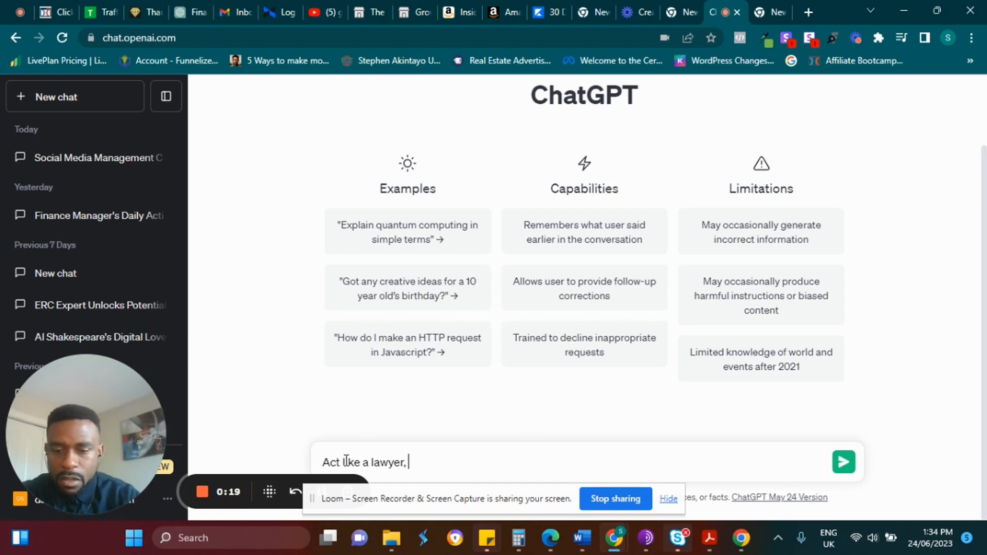
pyautogui.write(' write me a')
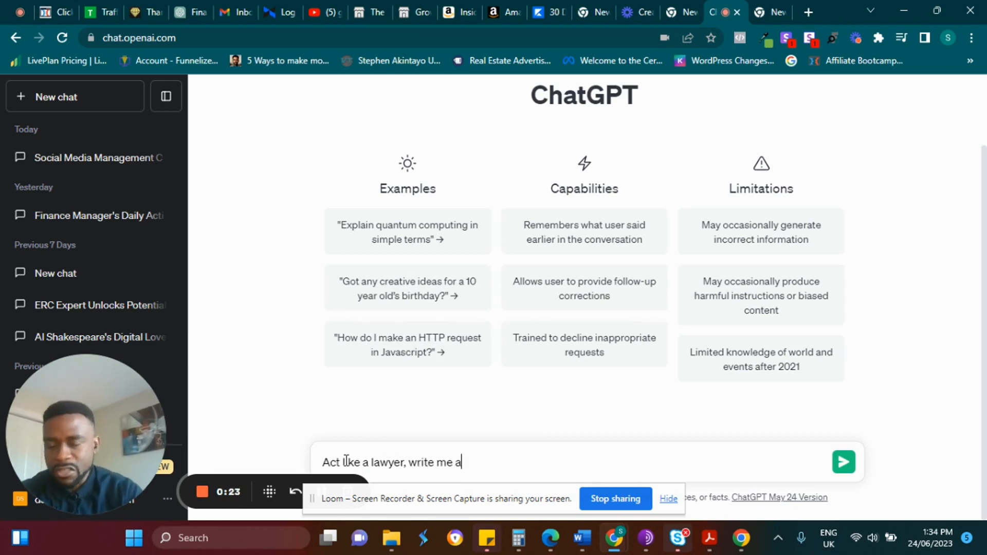
pyautogui.write('so')
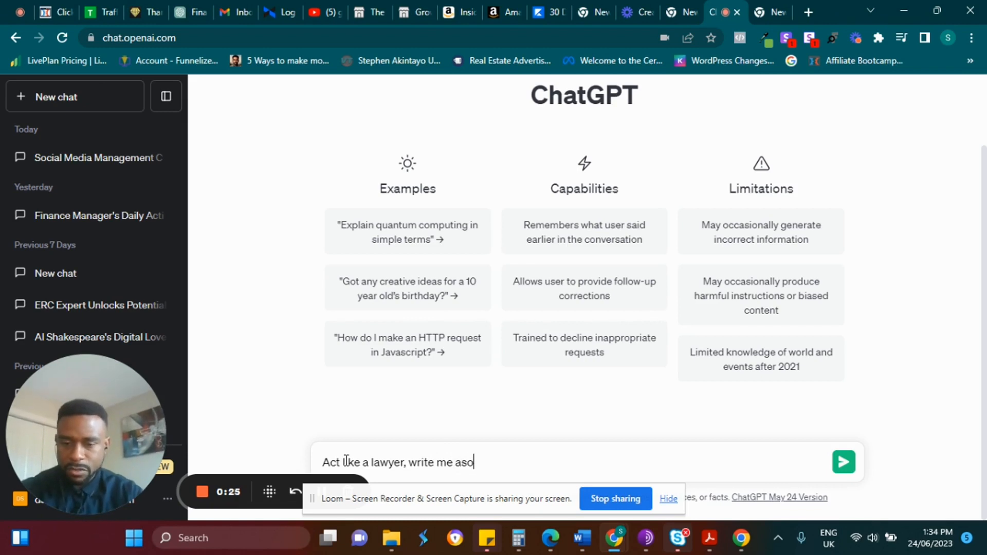
pyautogui.write('cai')
pyautogui.press('BackSpace')
pyautogui.press('BackSpace')
pyautogui.press('BackSpace')
pyautogui.press('BackSpace')
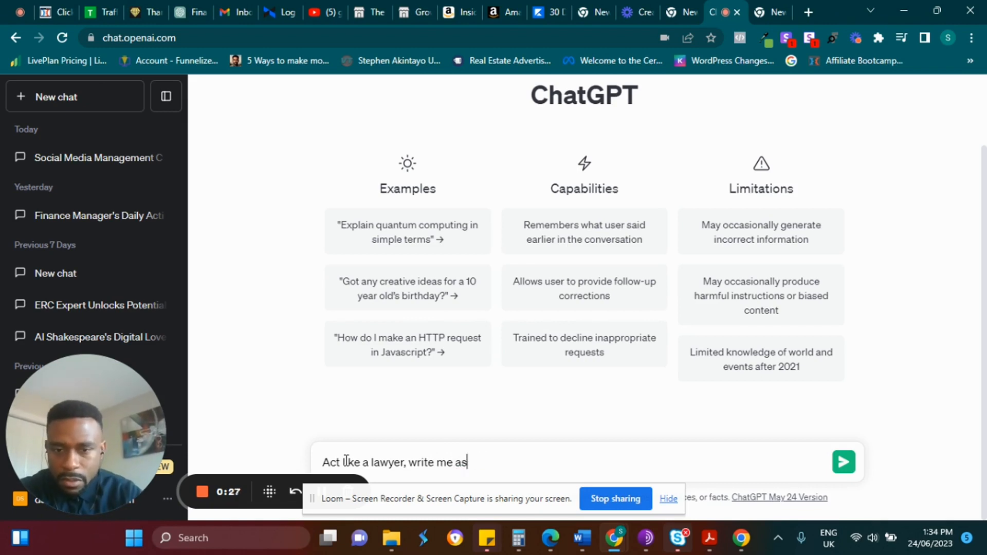
pyautogui.write('social m')
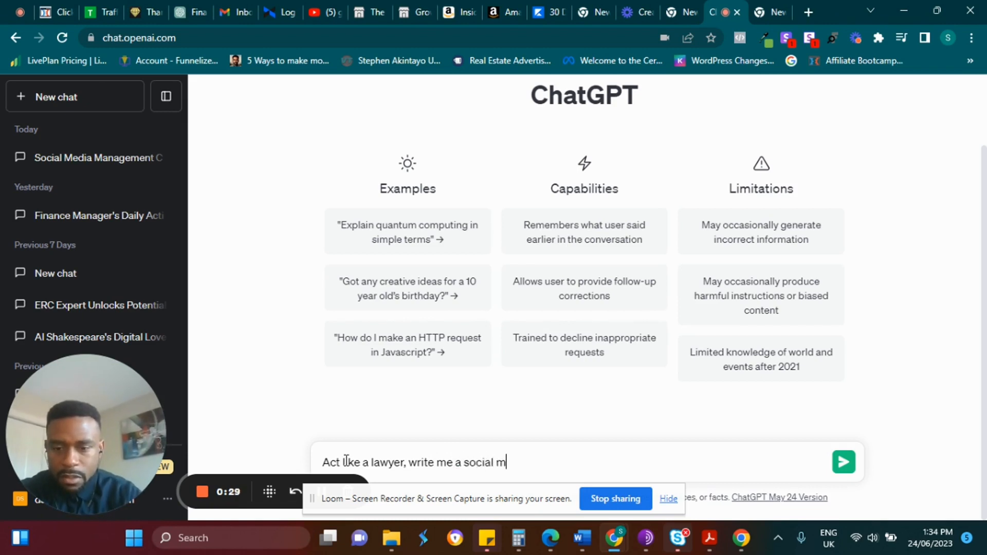
pyautogui.write('edia contra')
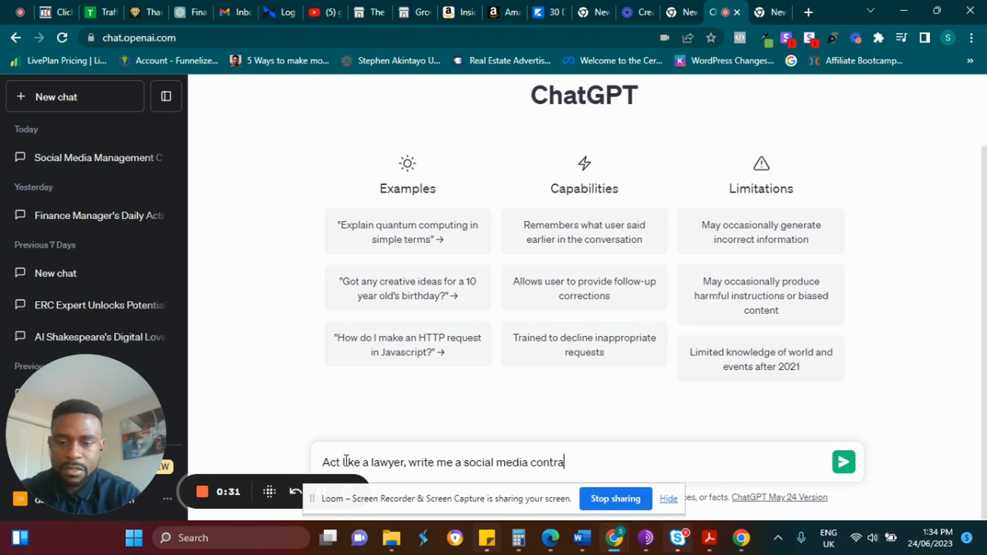
pyautogui.write('ct')
pyautogui.press('Return')
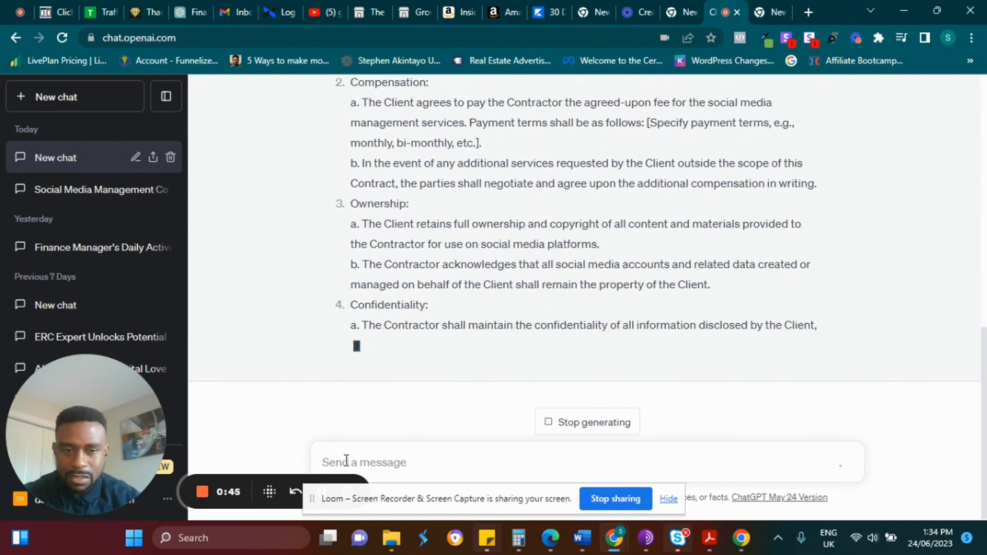
# Select the whole generated contract, dragging from its final signature lines up to the top.
pyautogui.moveTo(456, 511); pyautogui.dragTo(926, 554)
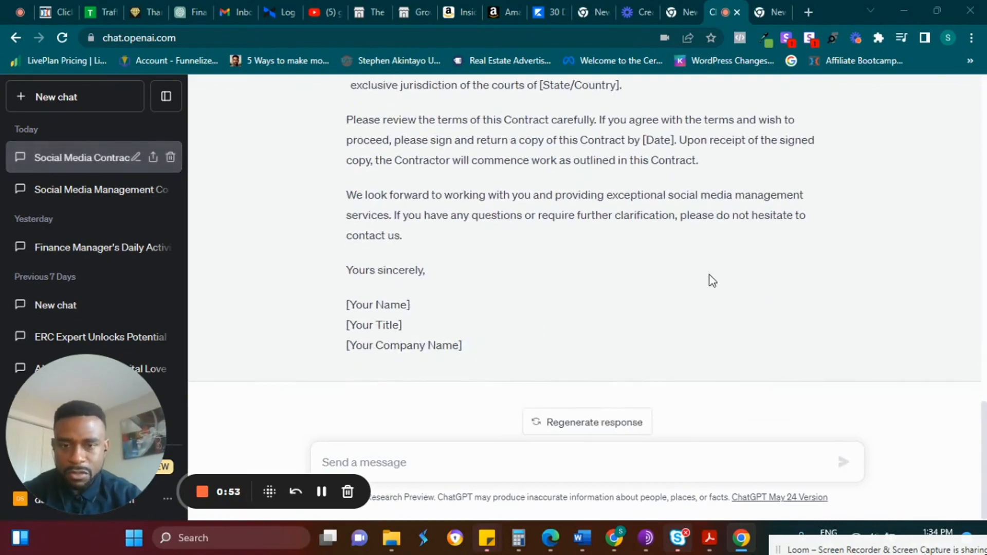
pyautogui.moveTo(481, 369); pyautogui.dragTo(311, 255)
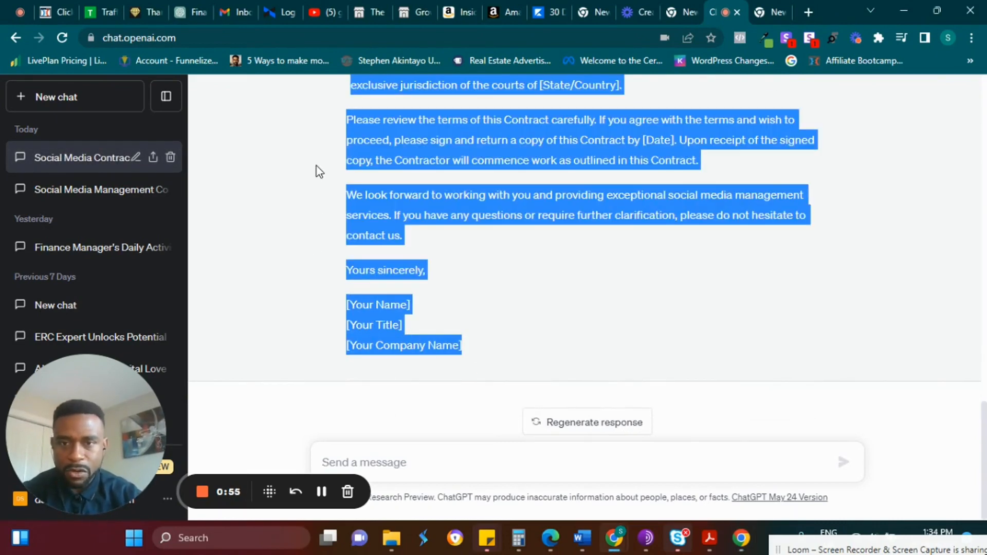
pyautogui.scroll(15, 974, 265)
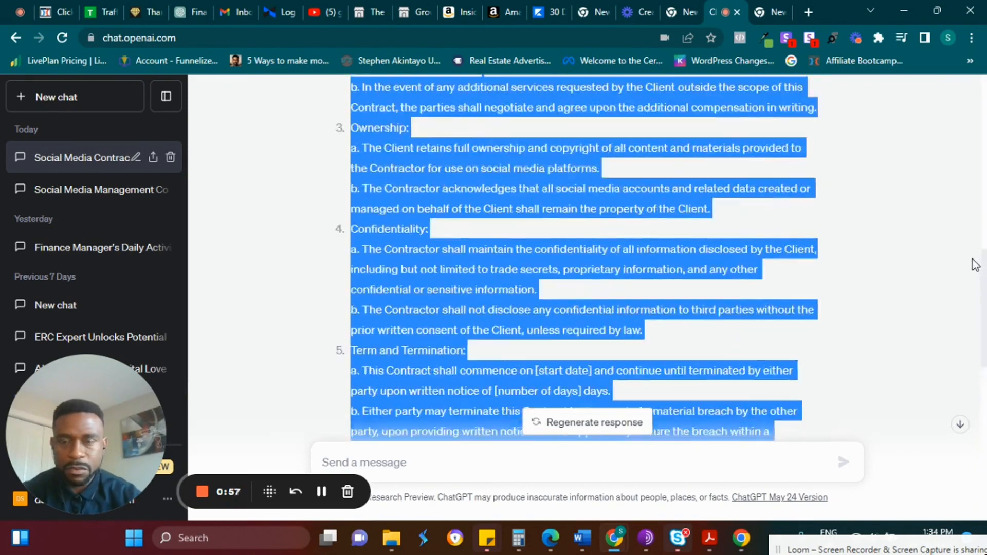
pyautogui.scroll(3, 970, 206)
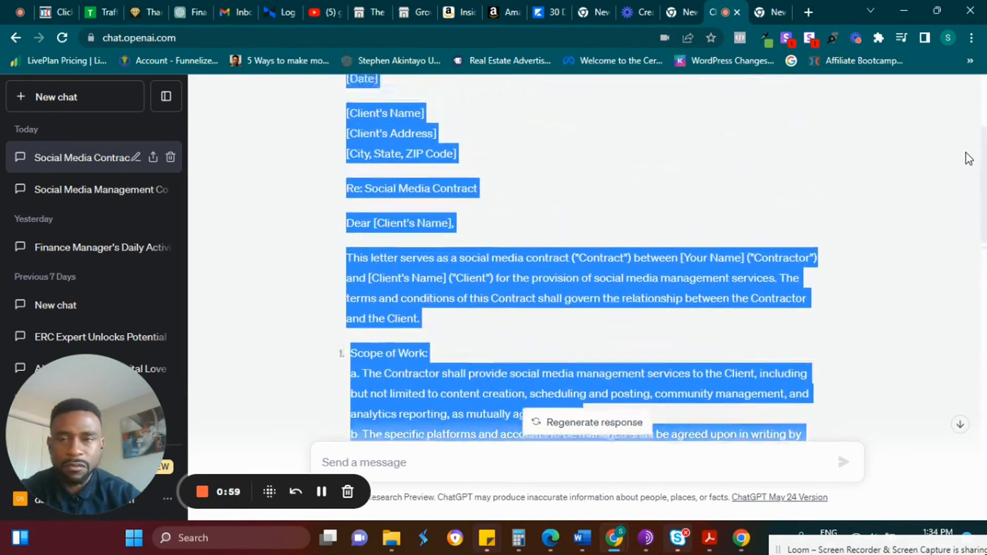
pyautogui.scroll(3, 967, 151)
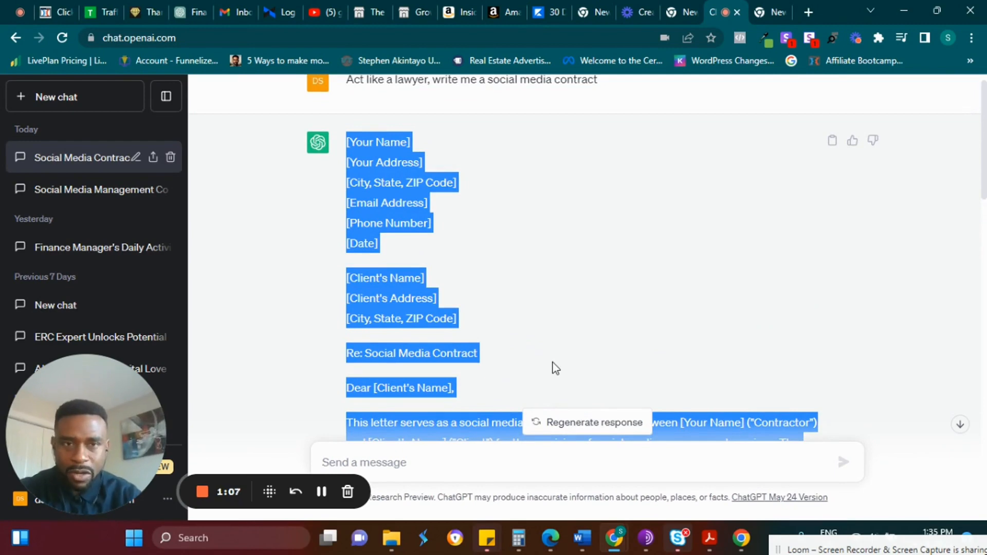
# Switch to Word and create a new blank document.
pyautogui.click(582, 538)
pyautogui.click(731, 455)
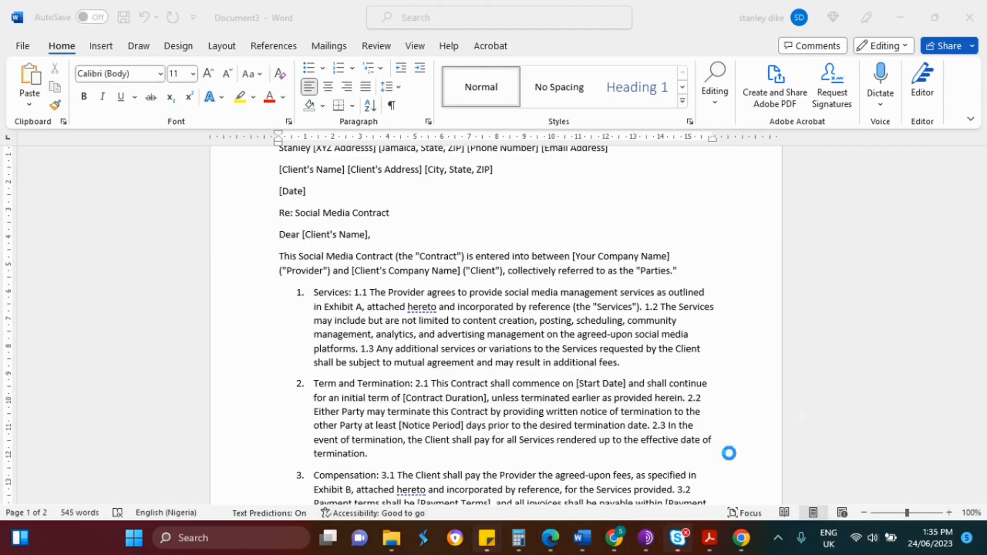
pyautogui.hotkey('ctrl', 'n')
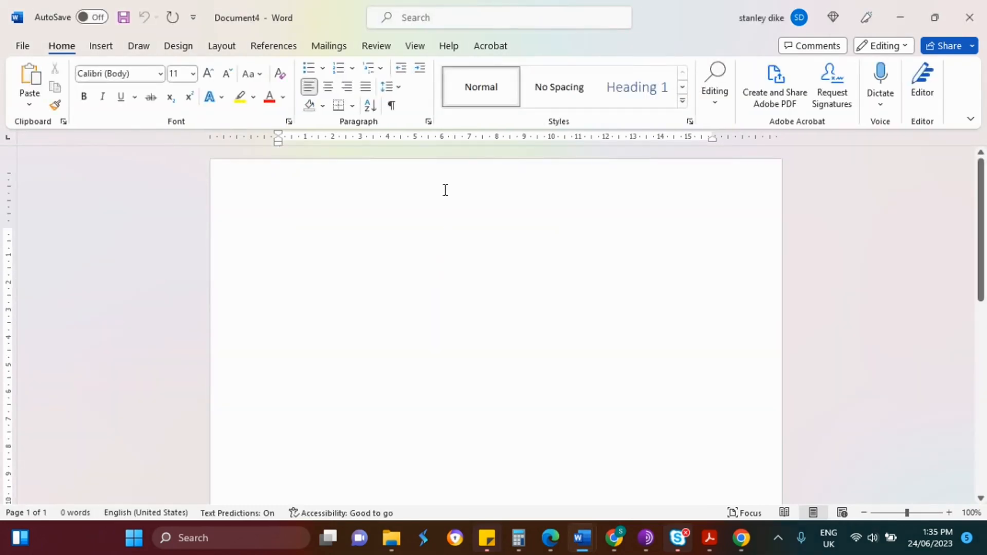
# Paste the contract into the blank document using the Merge Formatting paste option.
pyautogui.hotkey('ctrl', 'v')
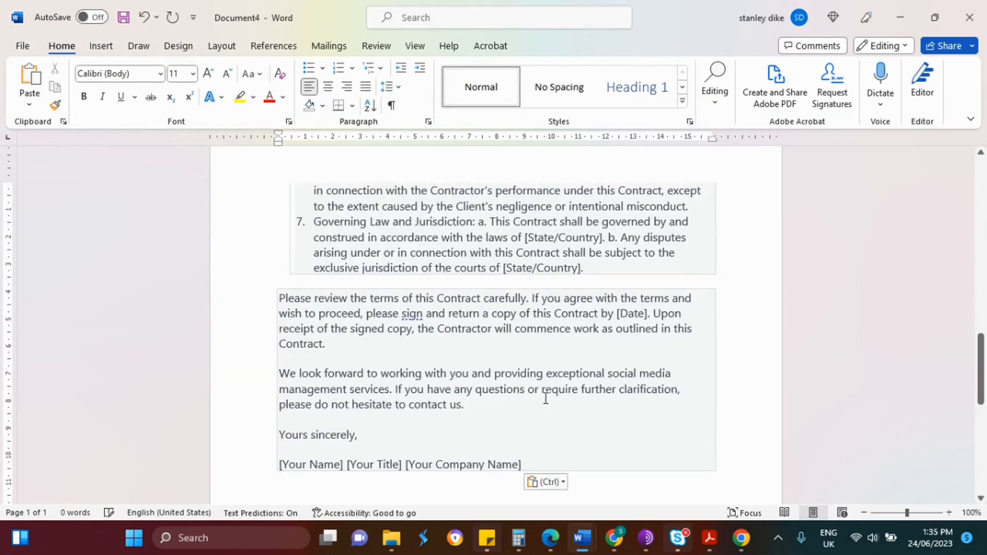
pyautogui.hotkey('ctrl', 'z')
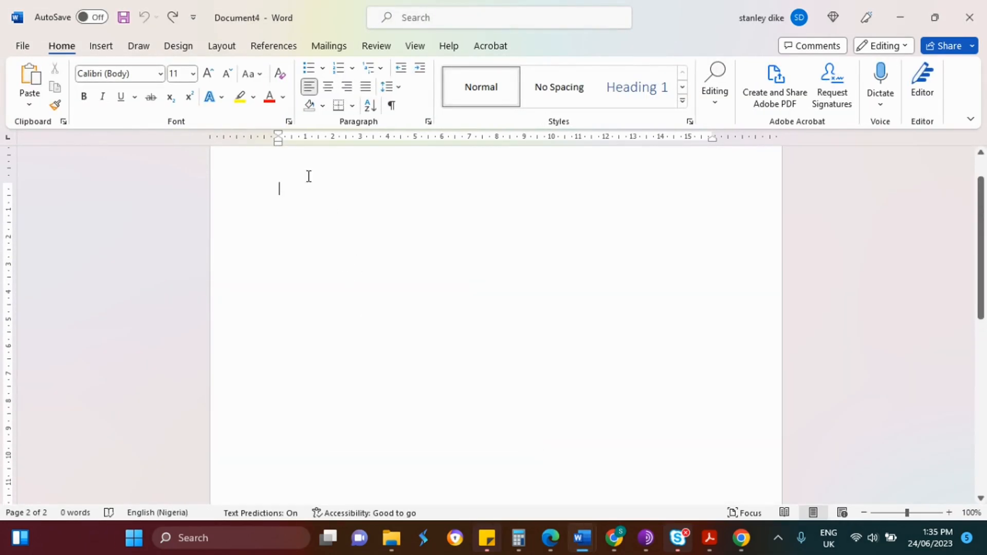
pyautogui.rightClick(289, 199)
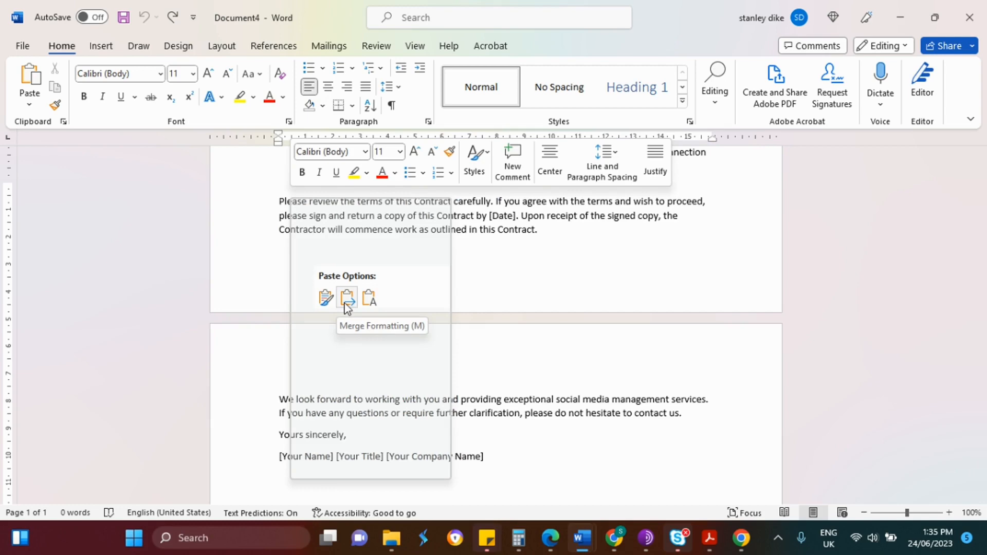
pyautogui.click(347, 298)
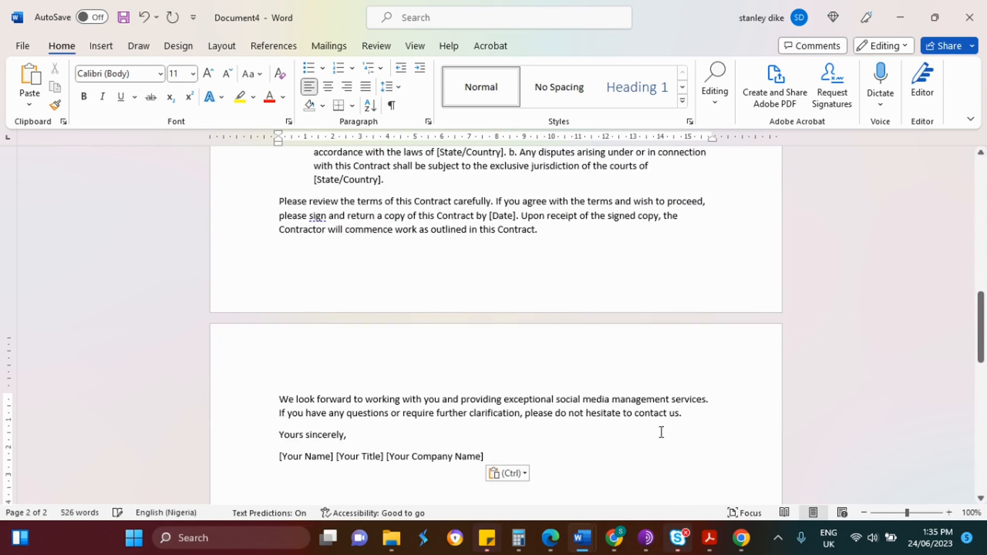
pyautogui.moveTo(981, 327); pyautogui.dragTo(982, 134)
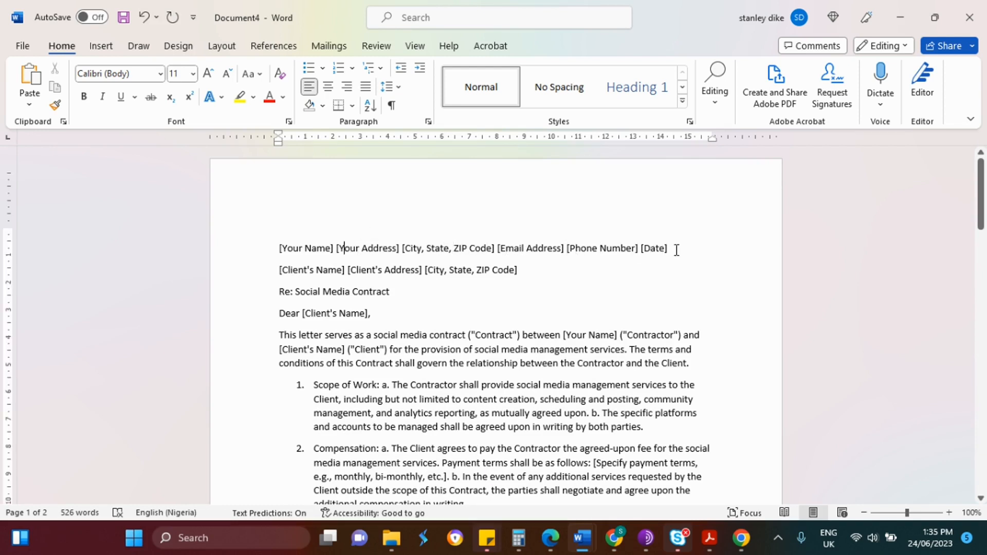
# Replace the first-line sender name and address placeholders with real values, removing their brackets.
pyautogui.press('BackSpace')
pyautogui.press('BackSpace')
pyautogui.press('BackSpace')
pyautogui.press('BackSpace')
pyautogui.press('BackSpace')
pyautogui.press('BackSpace')
pyautogui.press('BackSpace')
pyautogui.press('BackSpace')
pyautogui.press('BackSpace')
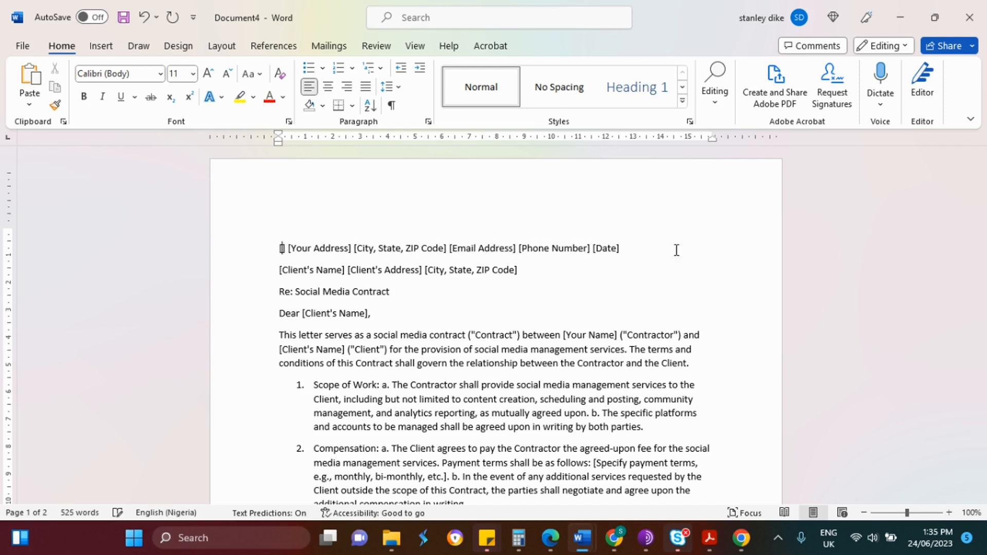
pyautogui.write('Stanley')
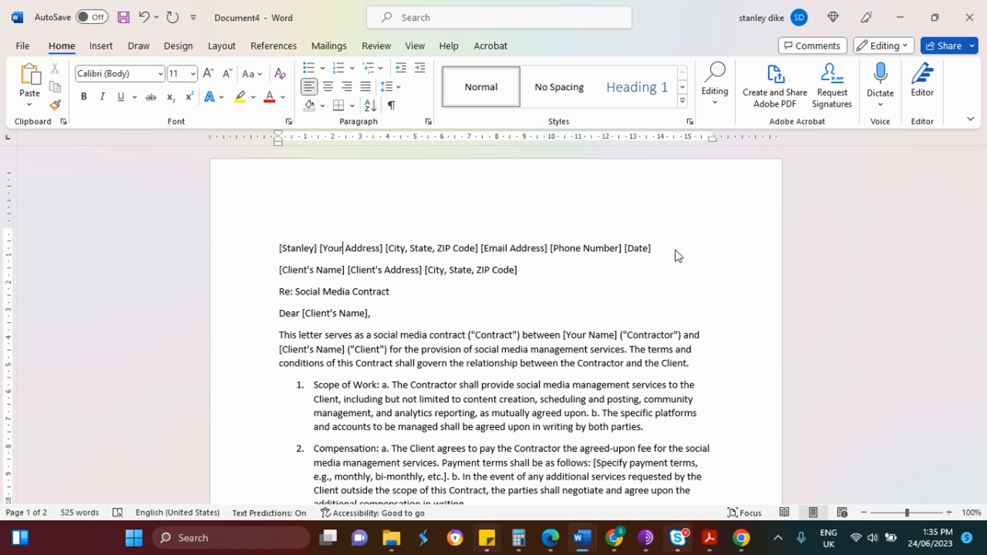
pyautogui.press('BackSpace')
pyautogui.press('BackSpace')
pyautogui.press('BackSpace')
pyautogui.press('BackSpace')
pyautogui.write('My')
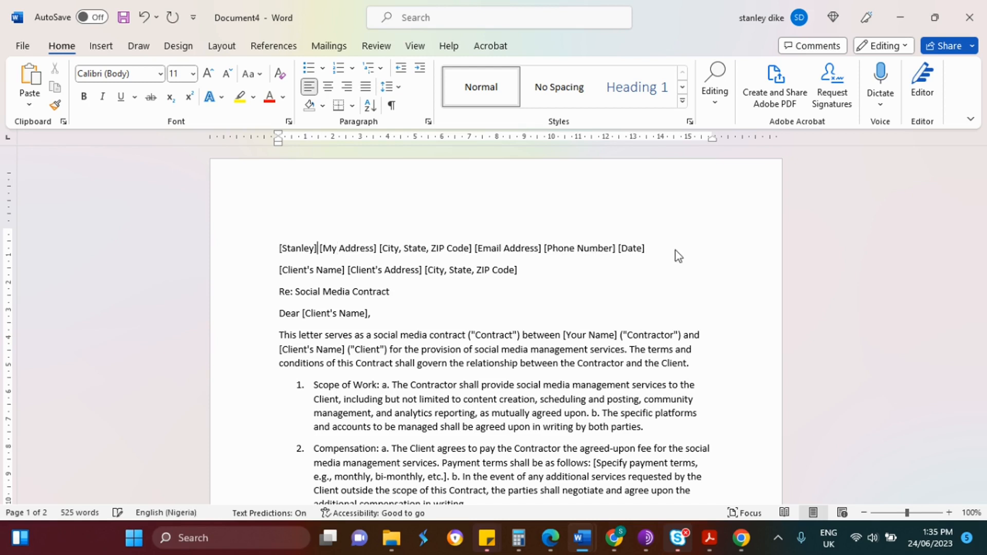
pyautogui.press('BackSpace')
pyautogui.press('BackSpace')
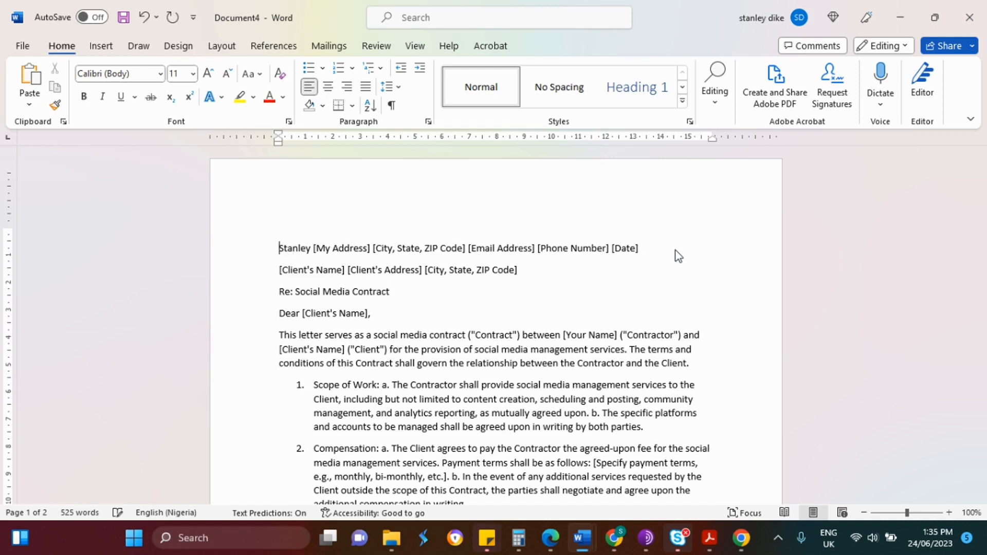
pyautogui.press('Right')
pyautogui.press('BackSpace')
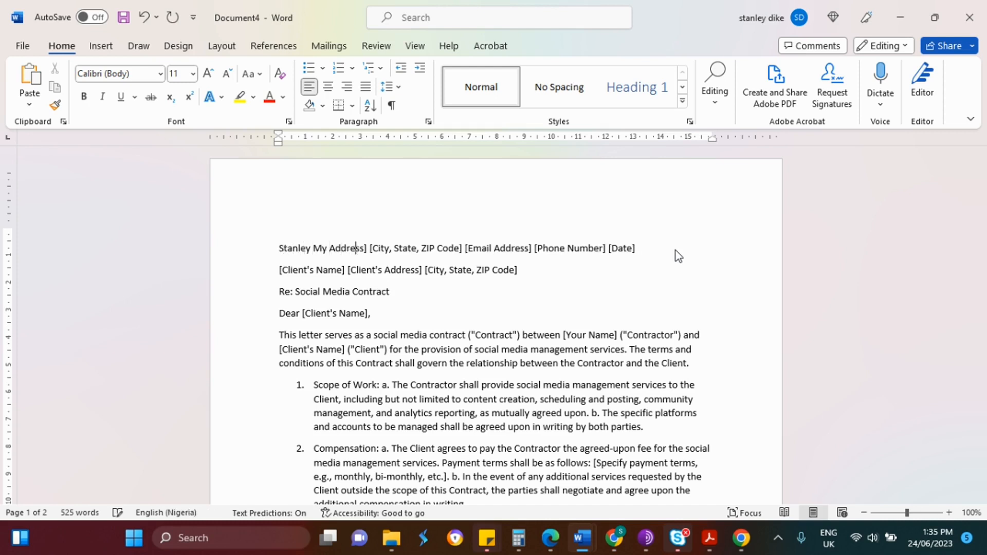
pyautogui.press('BackSpace')
pyautogui.press('Delete')
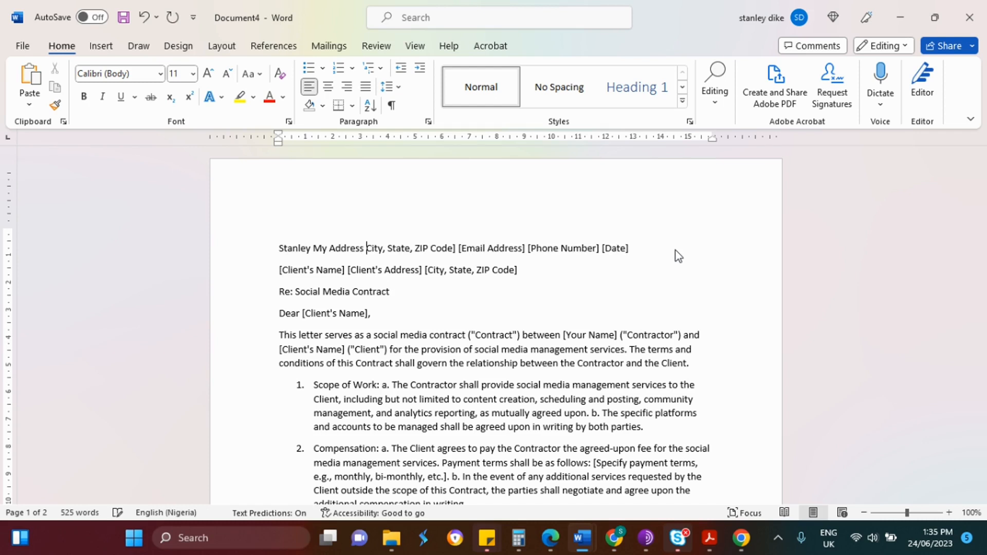
pyautogui.write('My')
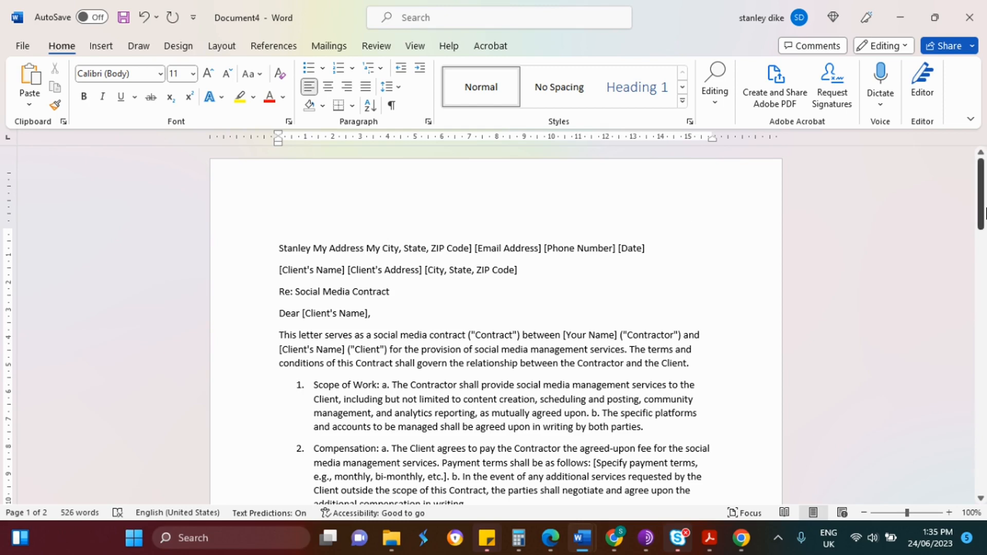
pyautogui.moveTo(984, 213); pyautogui.dragTo(970, 184)
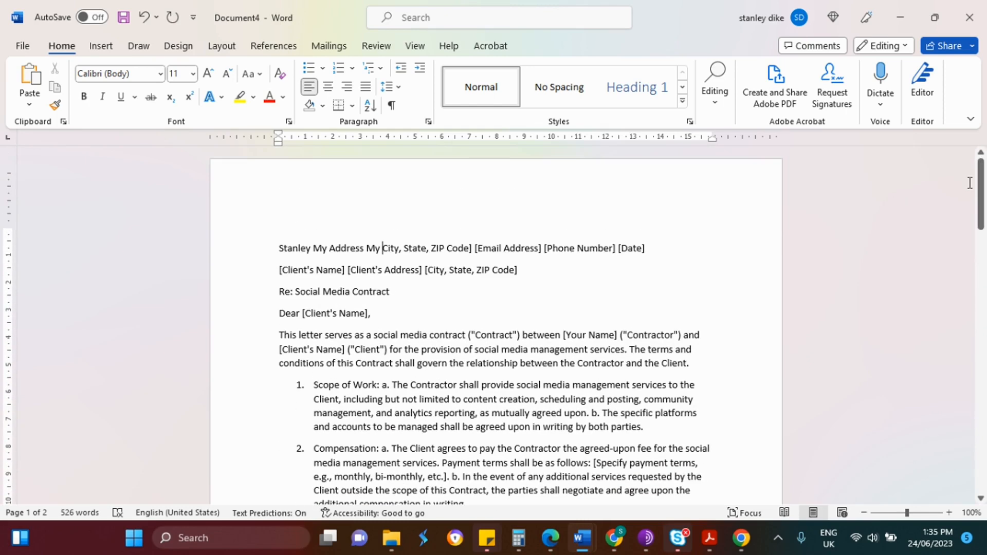
# Replace [Client's Name] in the greeting with the client's name, then select the letter text.
pyautogui.click(367, 314)
pyautogui.press('BackSpace')
pyautogui.press('BackSpace')
pyautogui.press('BackSpace')
pyautogui.press('BackSpace')
pyautogui.press('BackSpace')
pyautogui.press('BackSpace')
pyautogui.press('BackSpace')
pyautogui.press('BackSpace')
pyautogui.press('BackSpace')
pyautogui.press('BackSpace')
pyautogui.press('BackSpace')
pyautogui.press('BackSpace')
pyautogui.press('BackSpace')
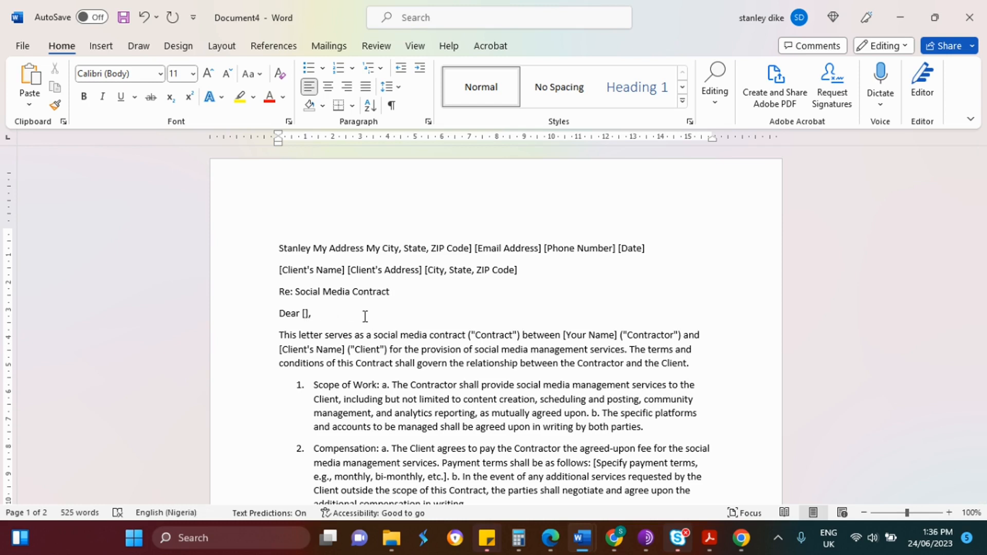
pyautogui.write('Jae')
pyautogui.press('BackSpace')
pyautogui.write('de Mrs')
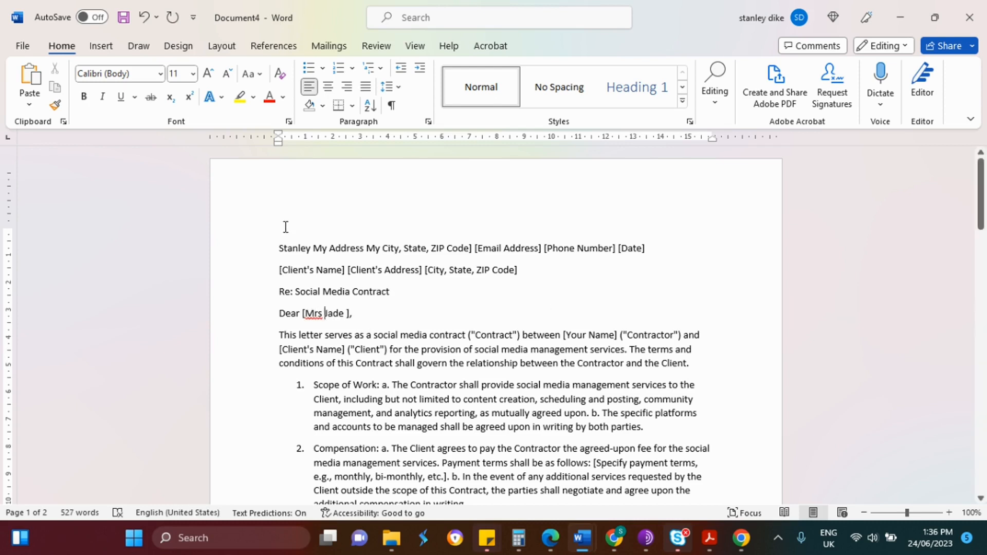
pyautogui.moveTo(280, 244); pyautogui.dragTo(438, 465)
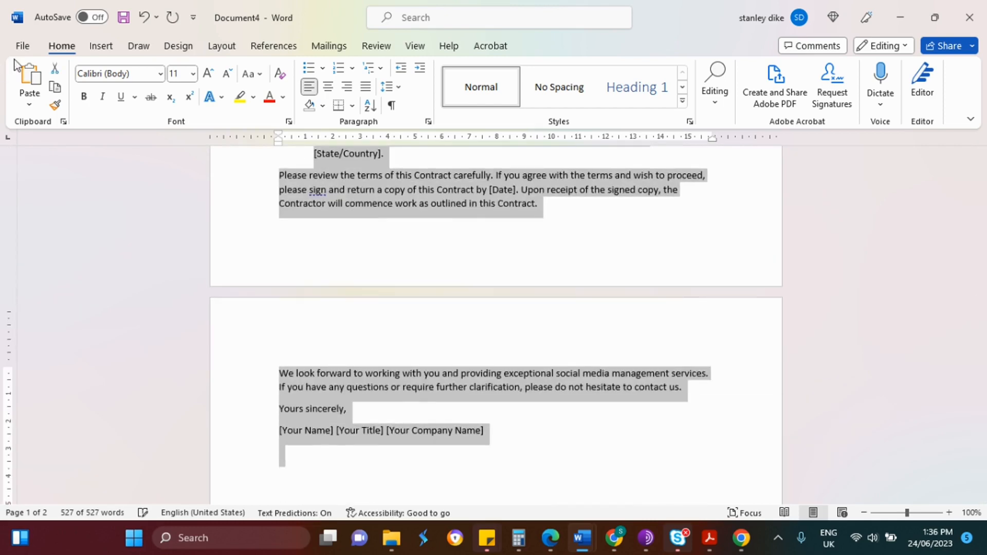
# Save As a .docx in Downloads named 'Social Media Contract with' plus the person's name.
pyautogui.click(23, 45)
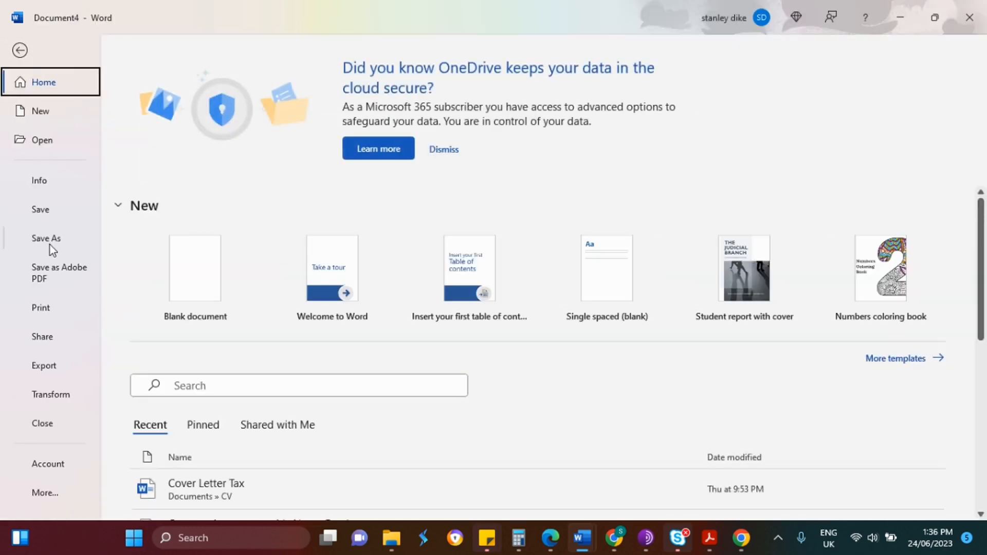
pyautogui.click(51, 245)
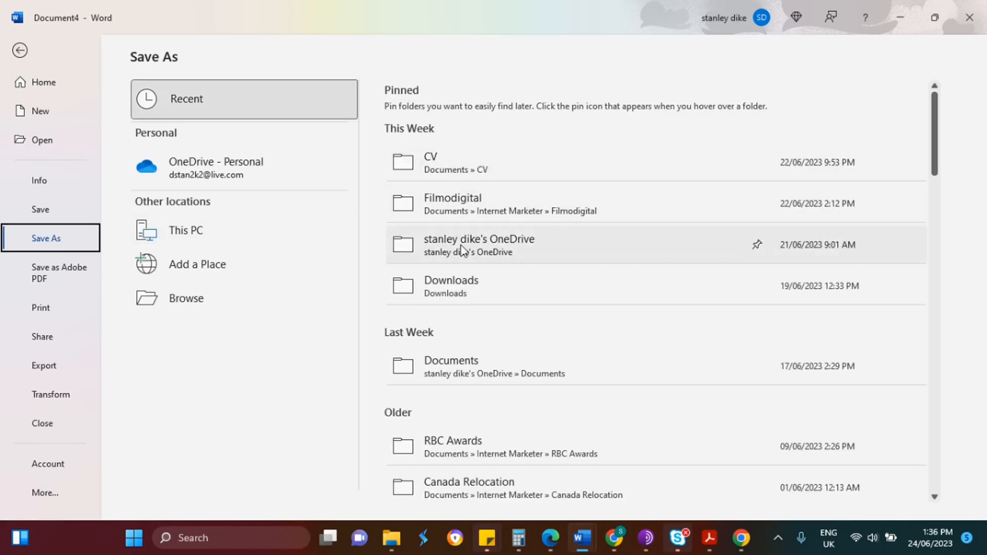
pyautogui.click(479, 302)
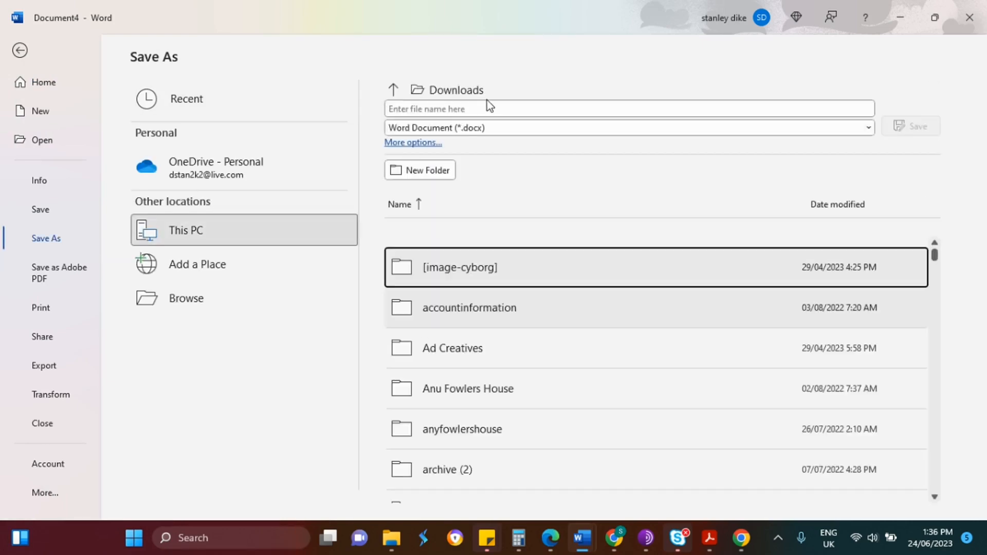
pyautogui.click(488, 109)
pyautogui.write('Social Media Contract with DStan')
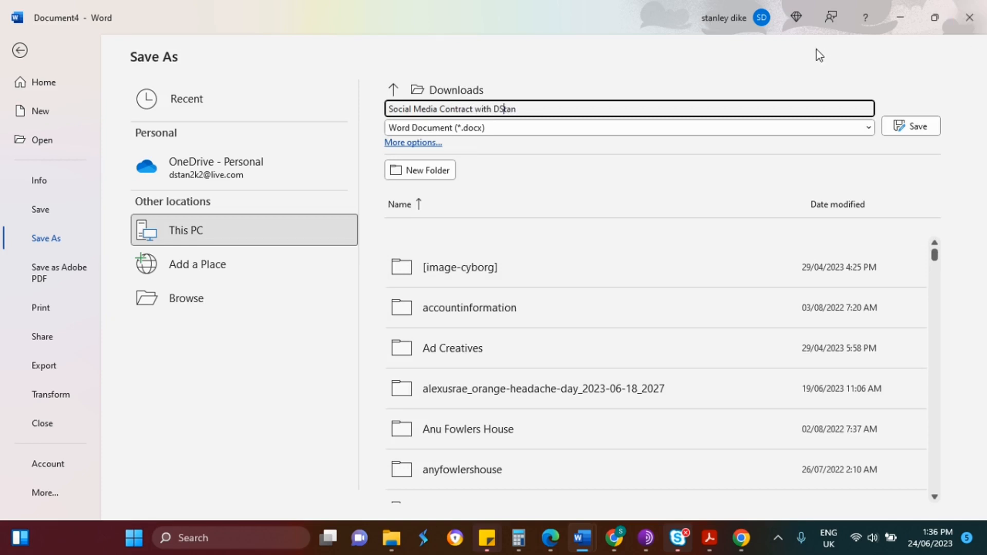
pyautogui.press('BackSpace')
pyautogui.click(920, 127)
pyautogui.click(915, 126)
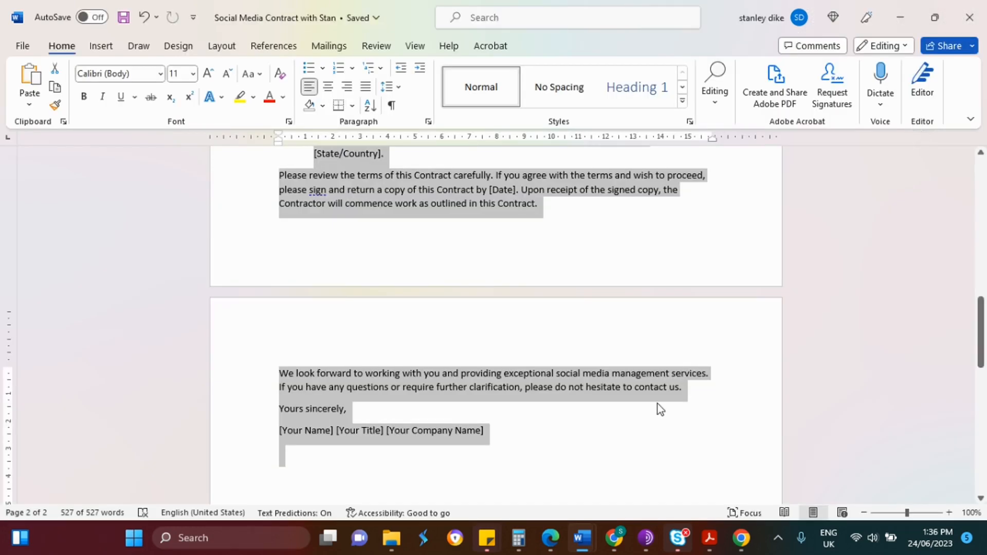
# Switch to Chrome and load the Dropbox Sign (hellosign) Documents page in a new tab.
pyautogui.moveTo(630, 536)
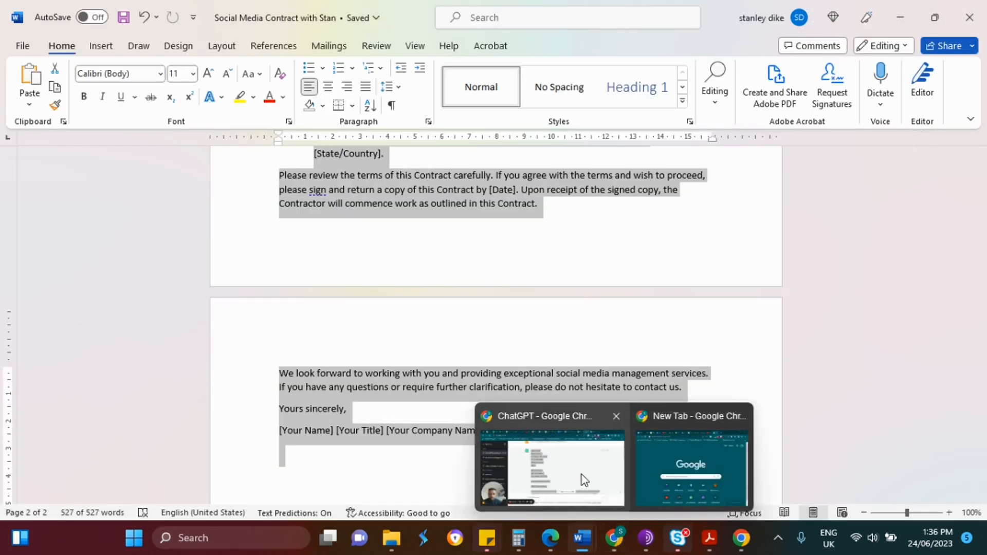
pyautogui.click(584, 481)
pyautogui.click(774, 10)
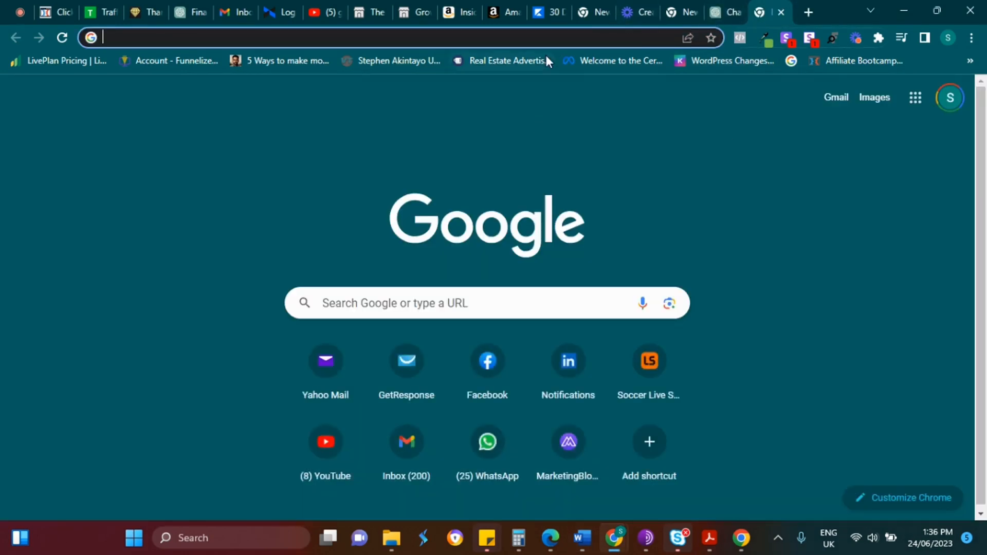
pyautogui.click(727, 12)
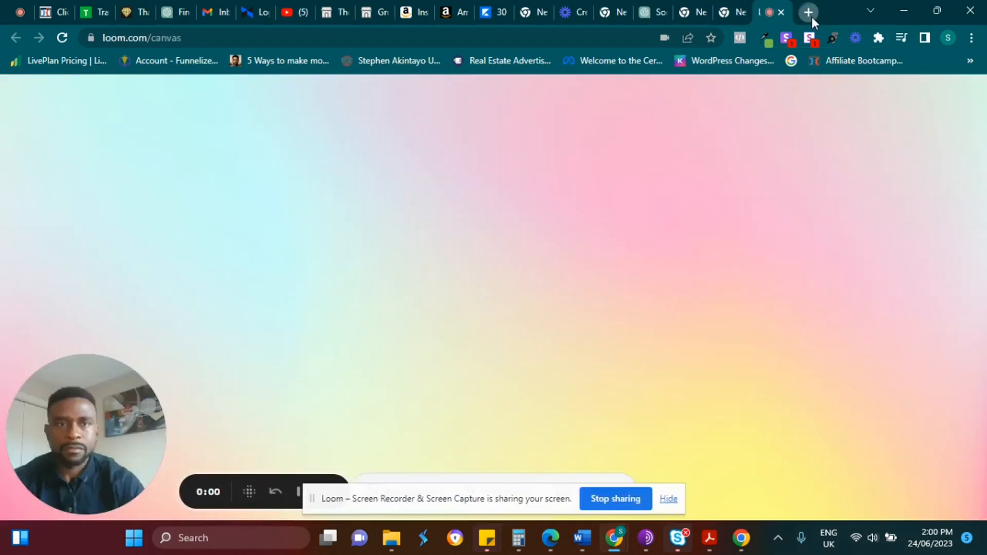
pyautogui.click(811, 14)
pyautogui.write('h')
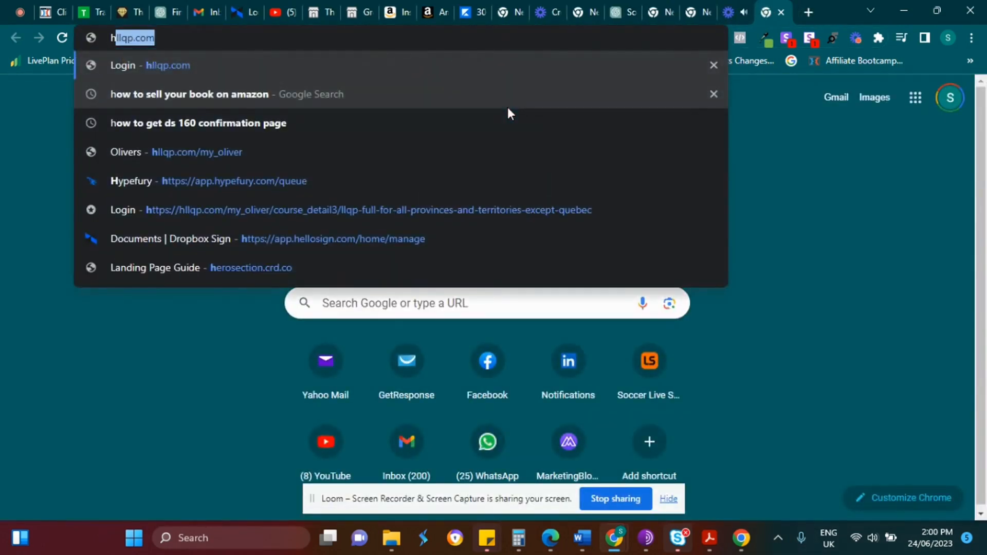
pyautogui.write('ellosign')
pyautogui.press('Return')
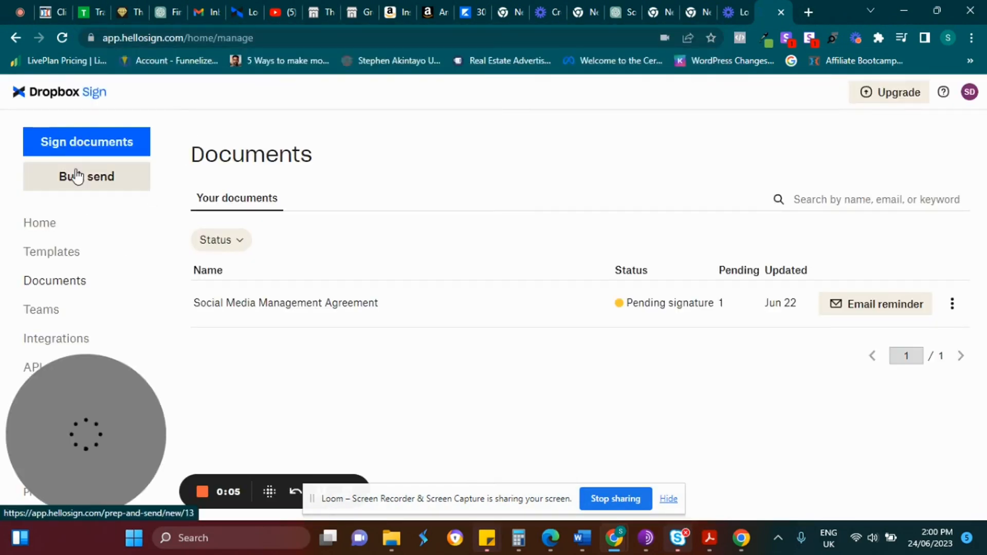
# Start a signature request with Copy of Social Media Contract.docx uploaded from Downloads.
pyautogui.click(87, 147)
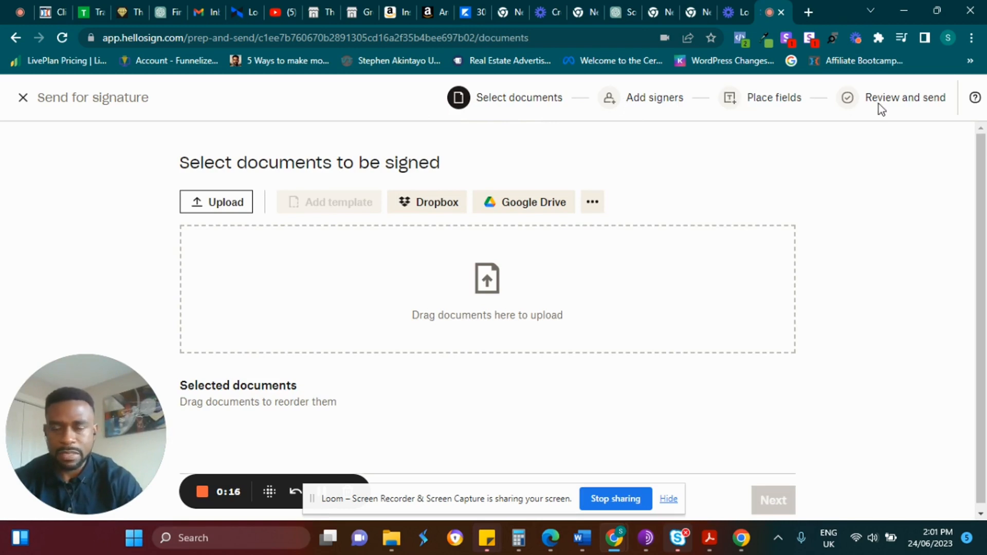
pyautogui.click(222, 204)
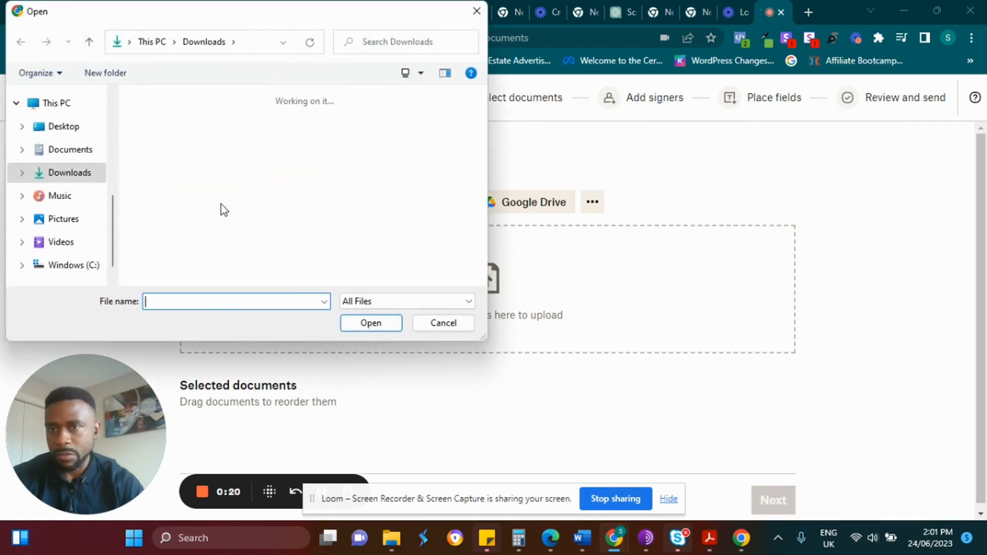
pyautogui.click(161, 143)
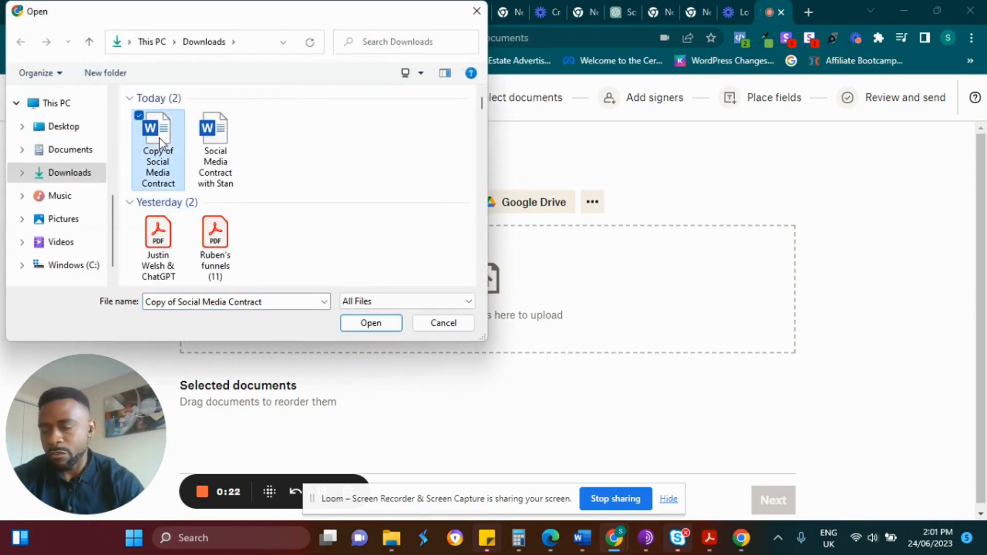
pyautogui.click(369, 324)
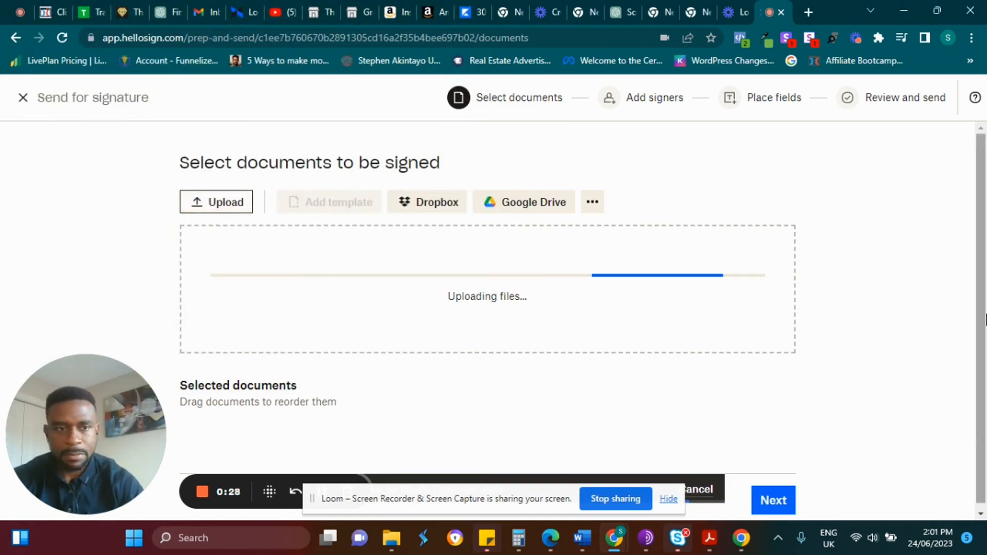
pyautogui.moveTo(983, 321); pyautogui.dragTo(985, 383)
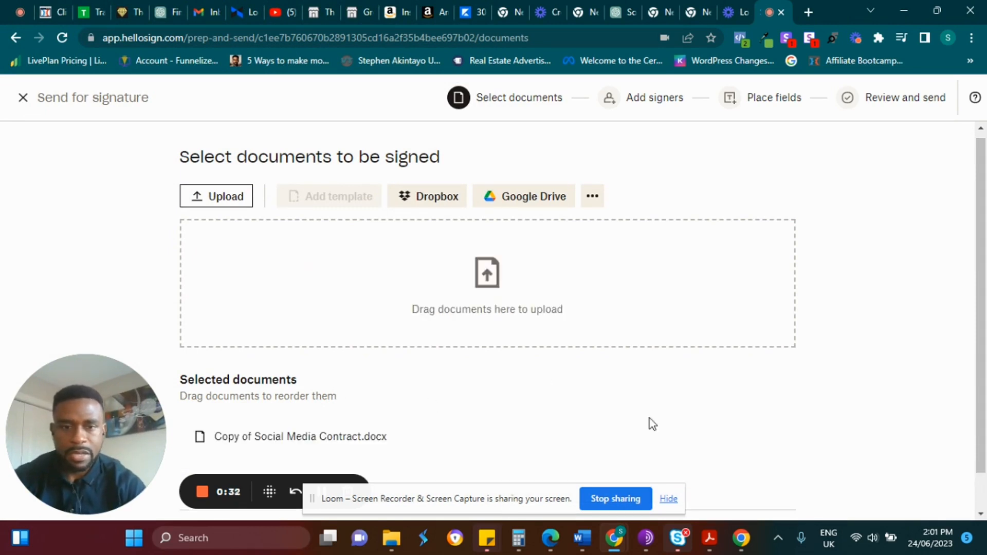
pyautogui.moveTo(982, 319); pyautogui.dragTo(982, 354)
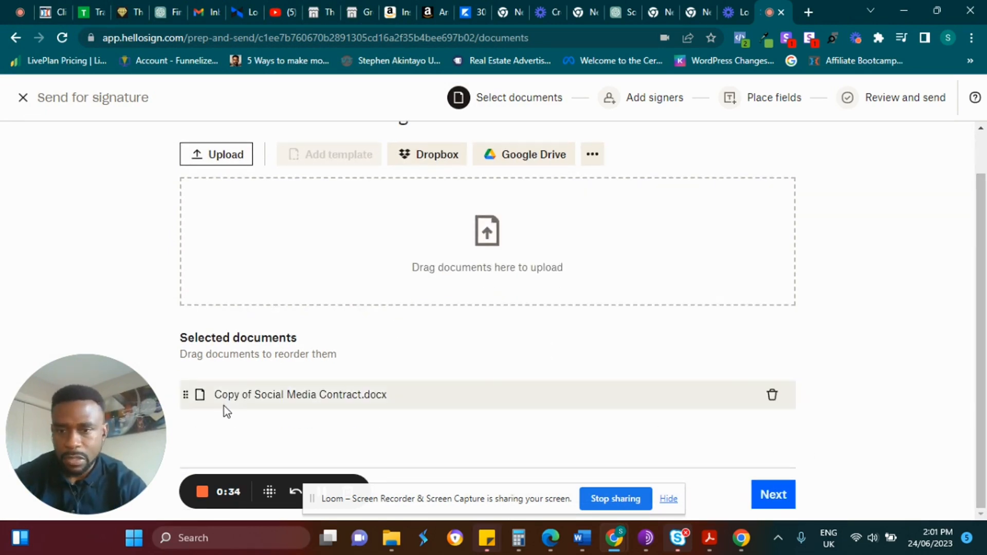
pyautogui.click(772, 497)
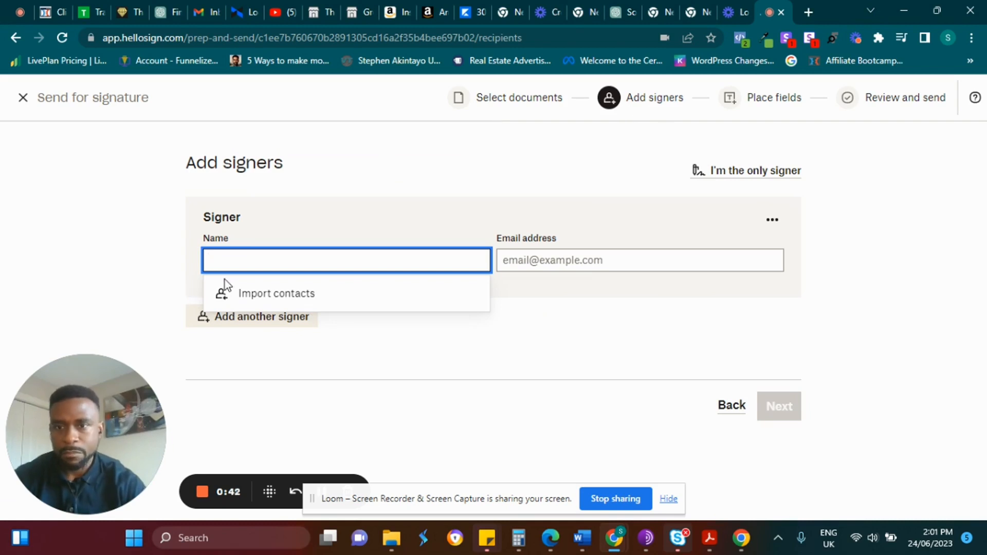
# Add the first signer from saved contacts and a second signer with name and e-mail address.
pyautogui.write('S')
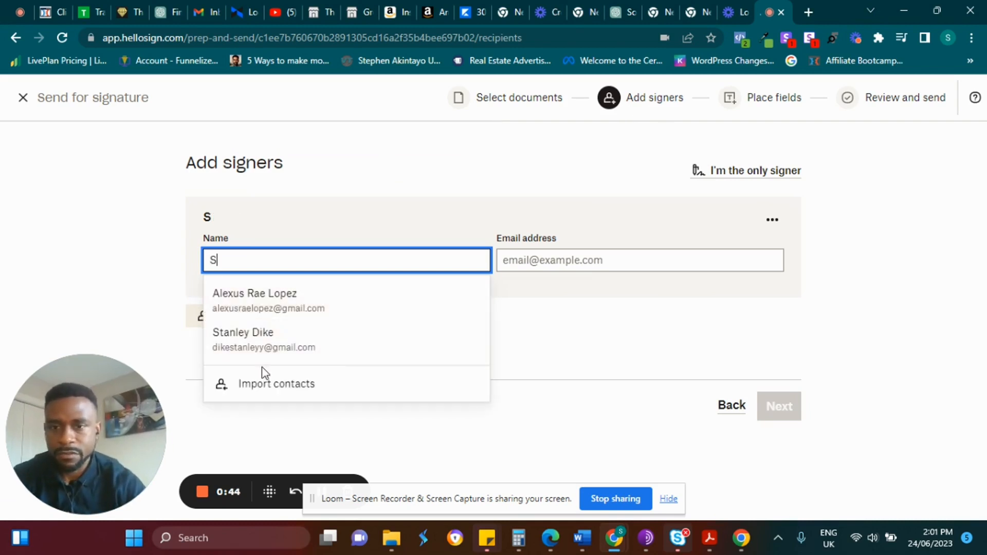
pyautogui.click(273, 342)
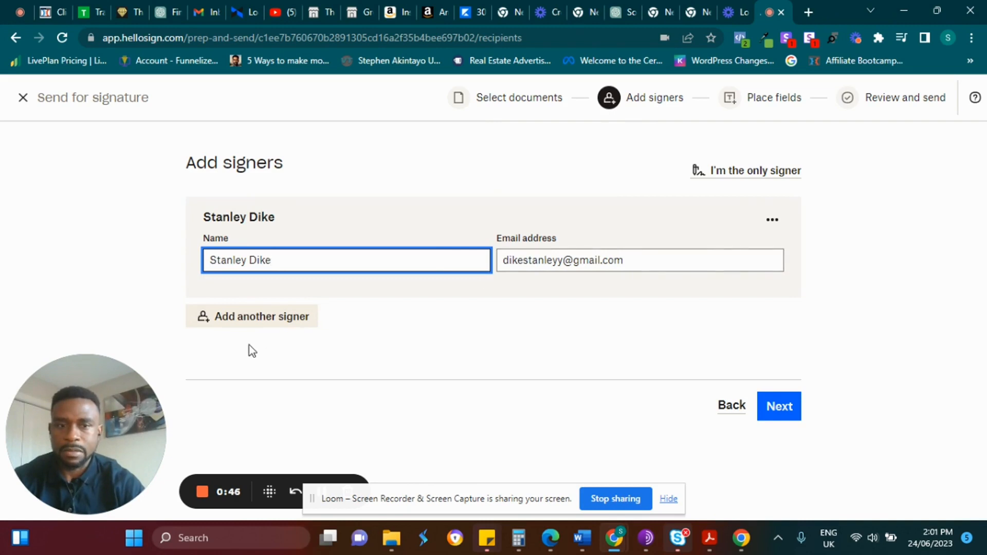
pyautogui.click(217, 330)
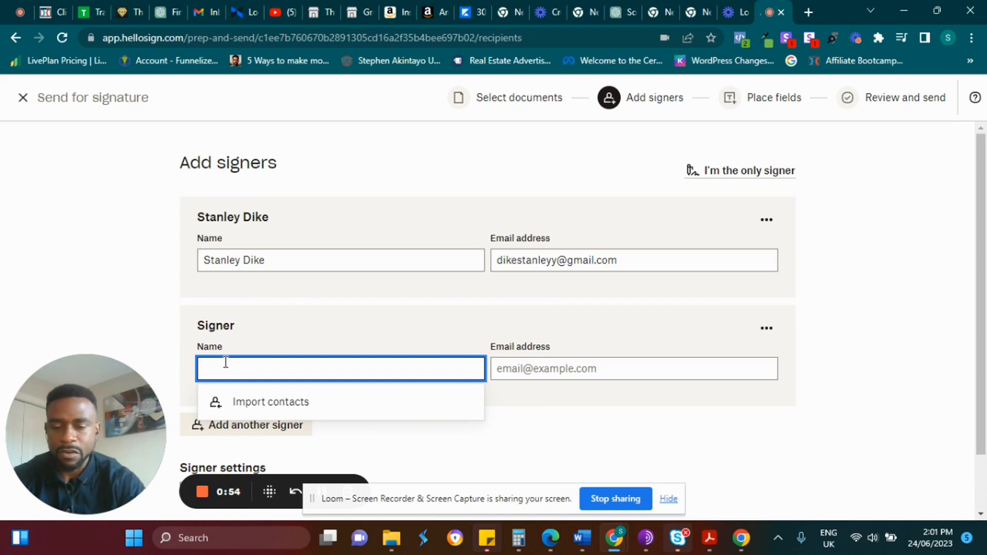
pyautogui.write('marcuc')
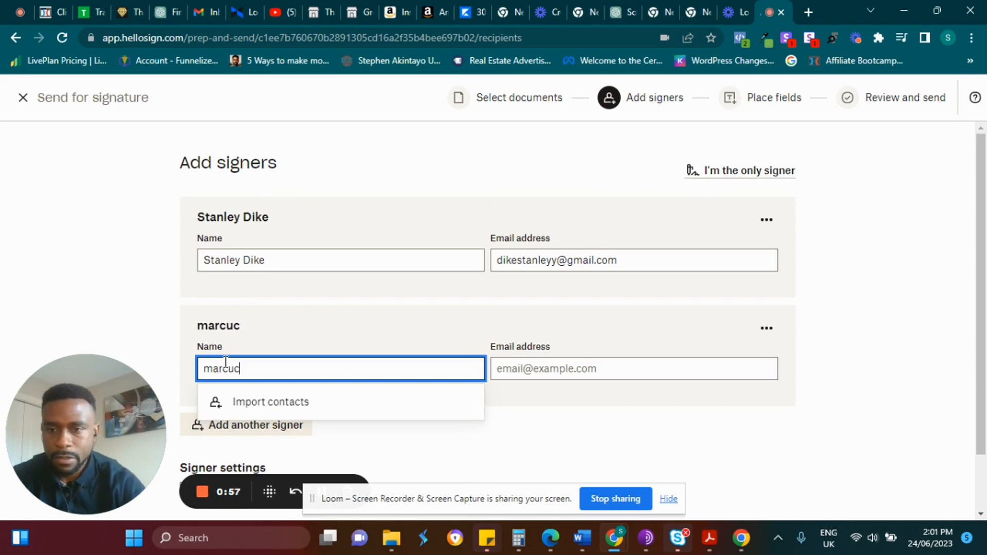
pyautogui.press('BackSpace')
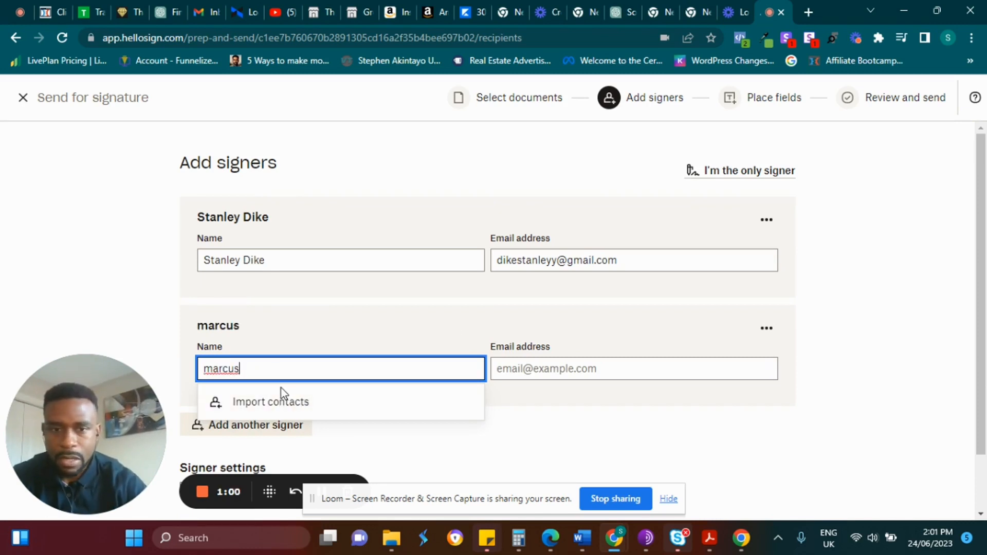
pyautogui.click(531, 366)
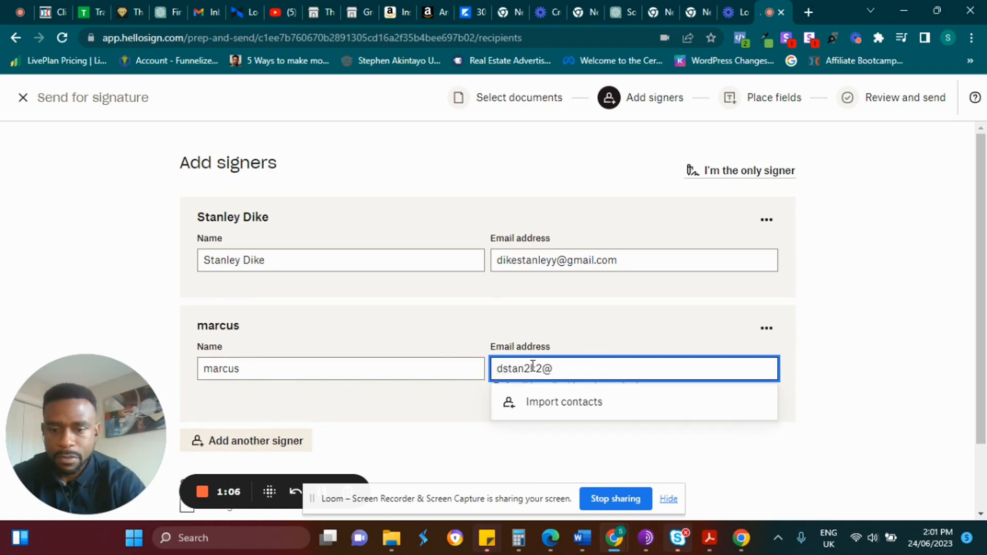
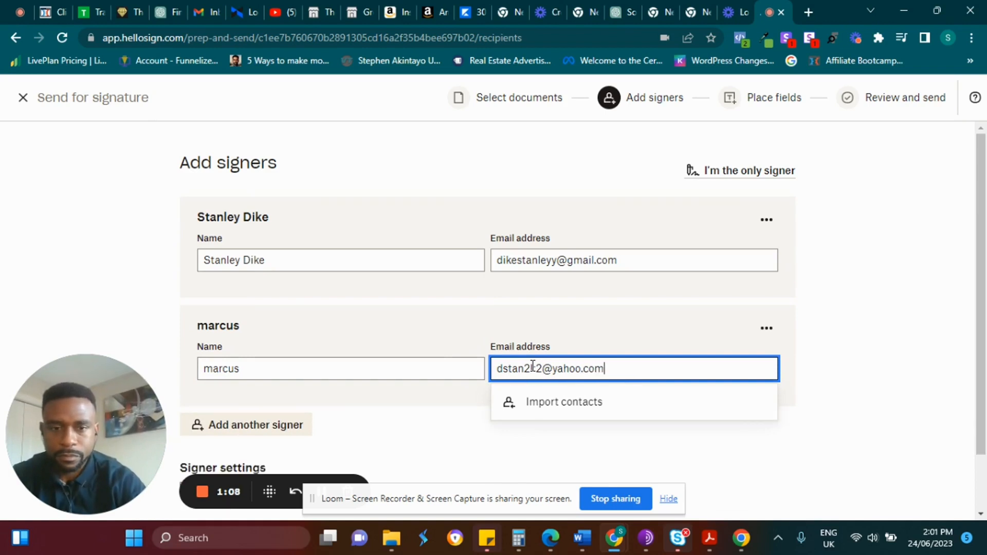
# Turn on Set signer order and arrange which signer signs first.
pyautogui.scroll(-1, 757, 422)
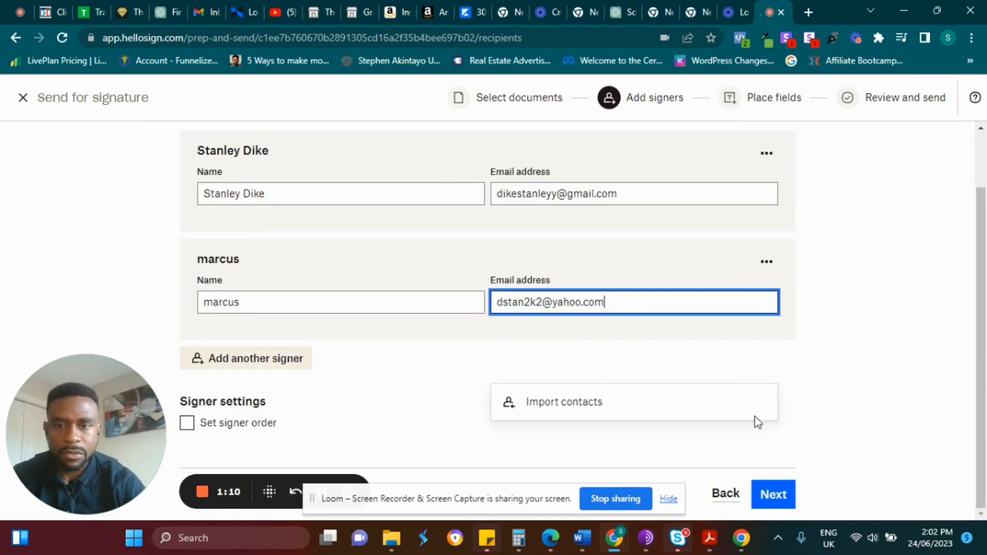
pyautogui.click(187, 423)
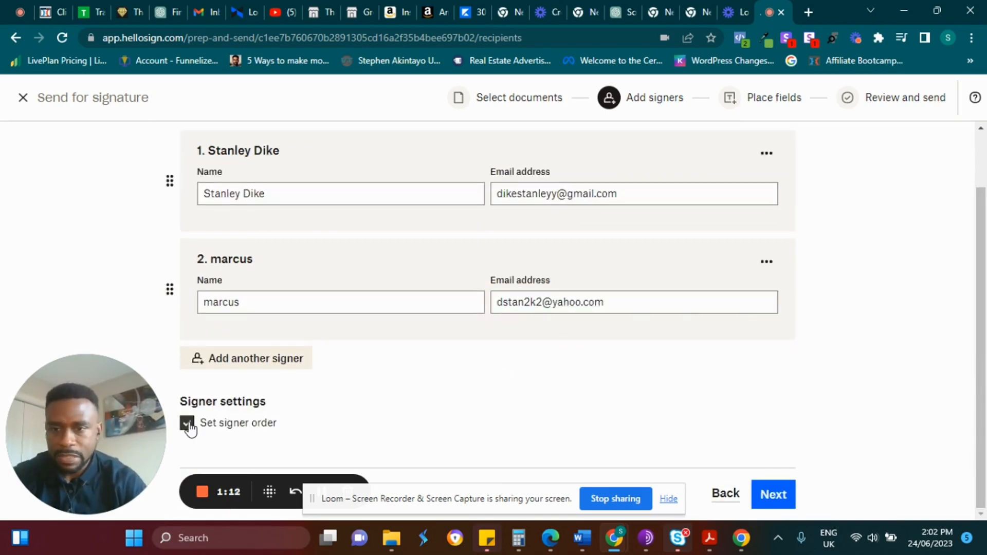
pyautogui.scroll(1, 979, 281)
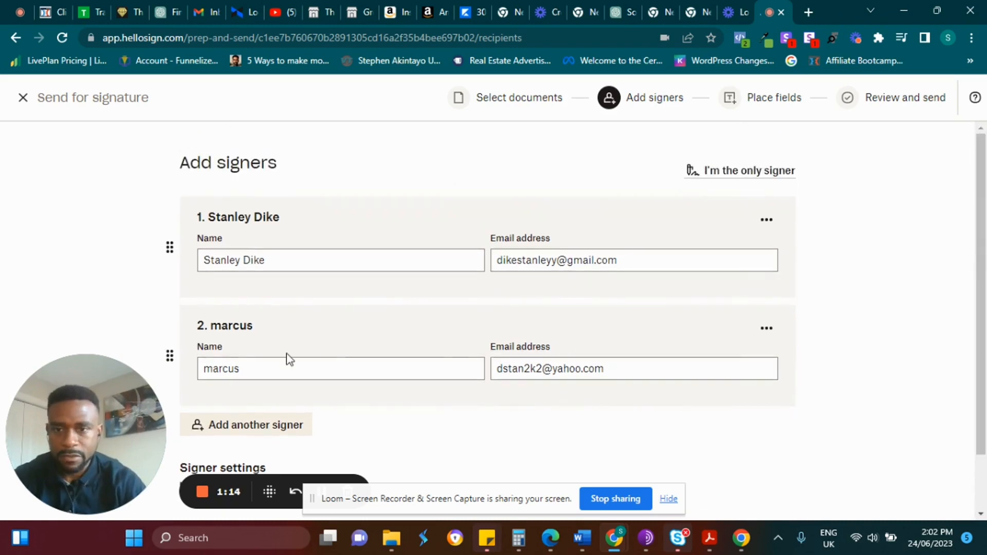
pyautogui.moveTo(169, 247); pyautogui.dragTo(173, 219)
pyautogui.scroll(-2, 985, 389)
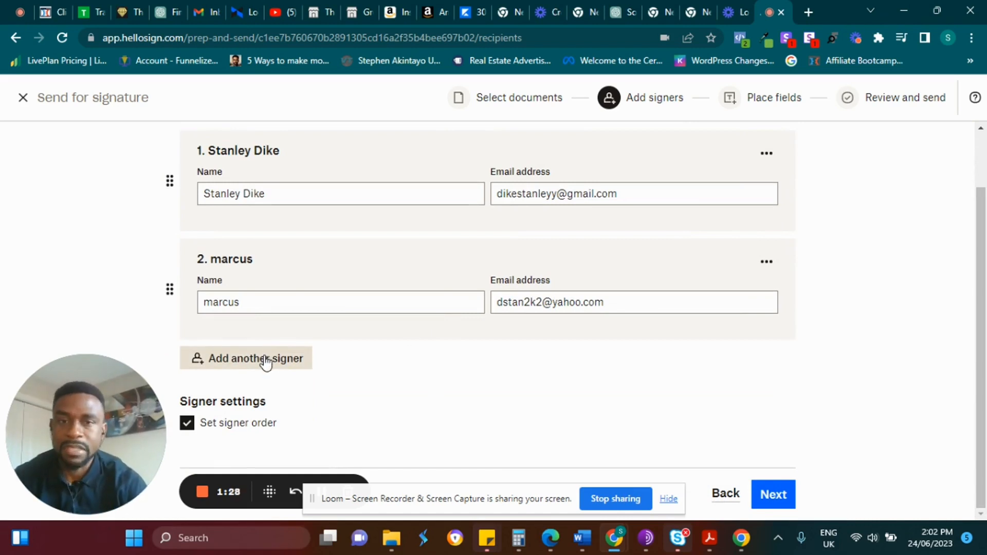
pyautogui.click(766, 494)
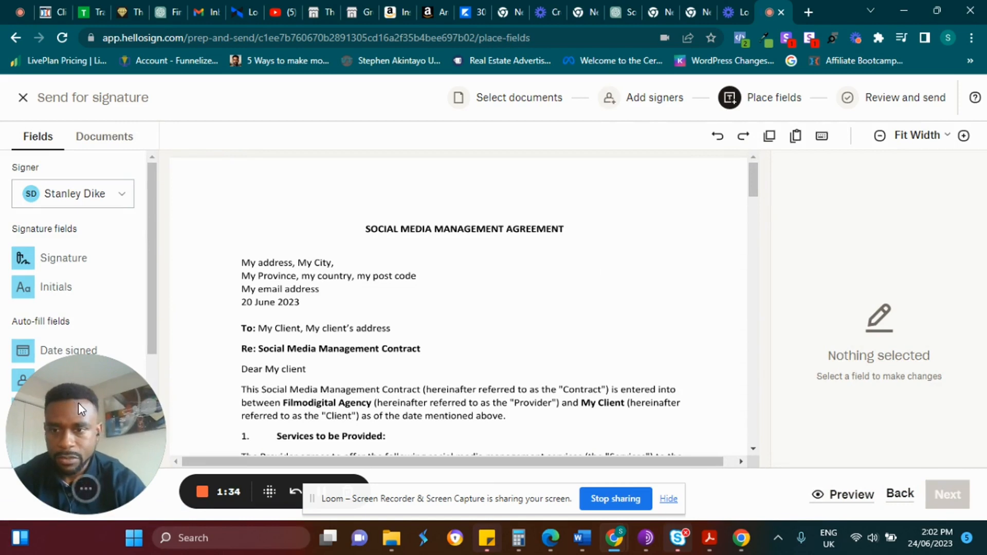
# Place signature, initials and date-signed fields on the first signer's line, deleting an extra date field.
pyautogui.moveTo(81, 410); pyautogui.dragTo(163, 405)
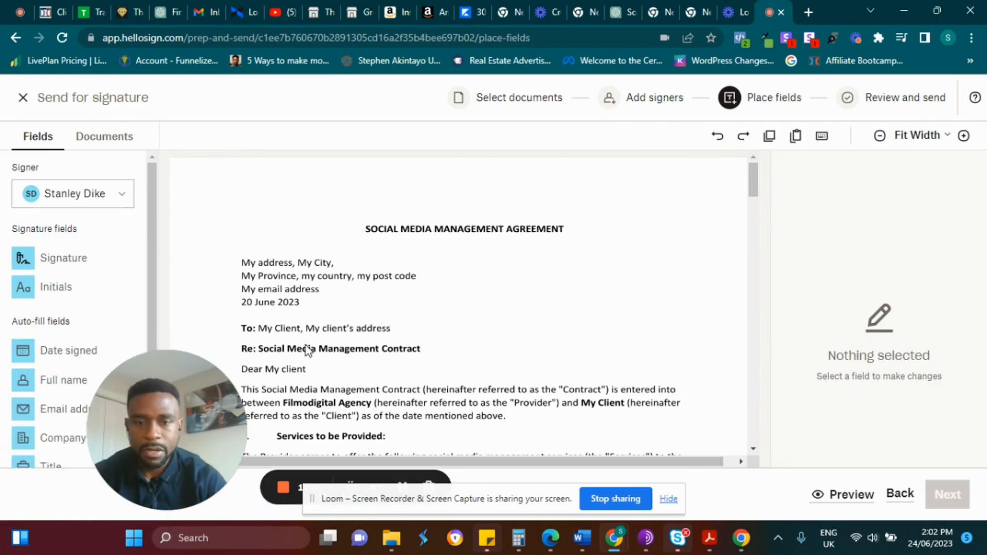
pyautogui.moveTo(196, 501); pyautogui.dragTo(824, 306)
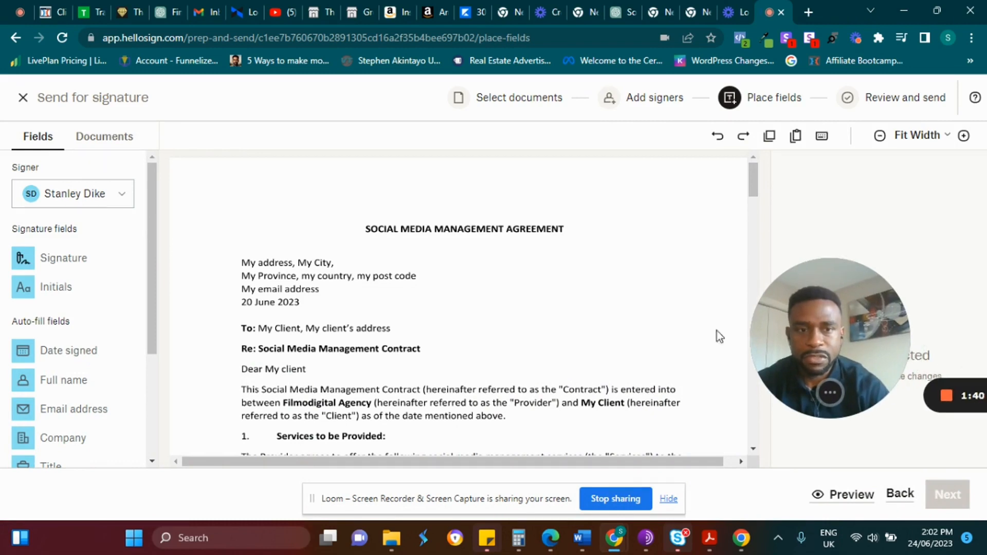
pyautogui.moveTo(750, 195); pyautogui.dragTo(750, 363)
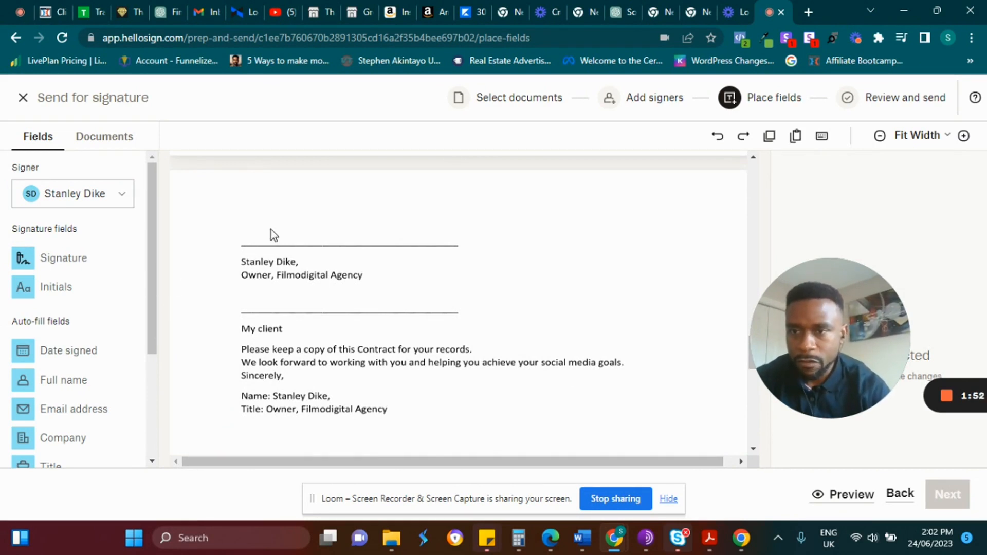
pyautogui.moveTo(55, 259)
pyautogui.mouseDown()
pyautogui.moveTo(353, 209)
pyautogui.moveTo(292, 233)
pyautogui.mouseUp()
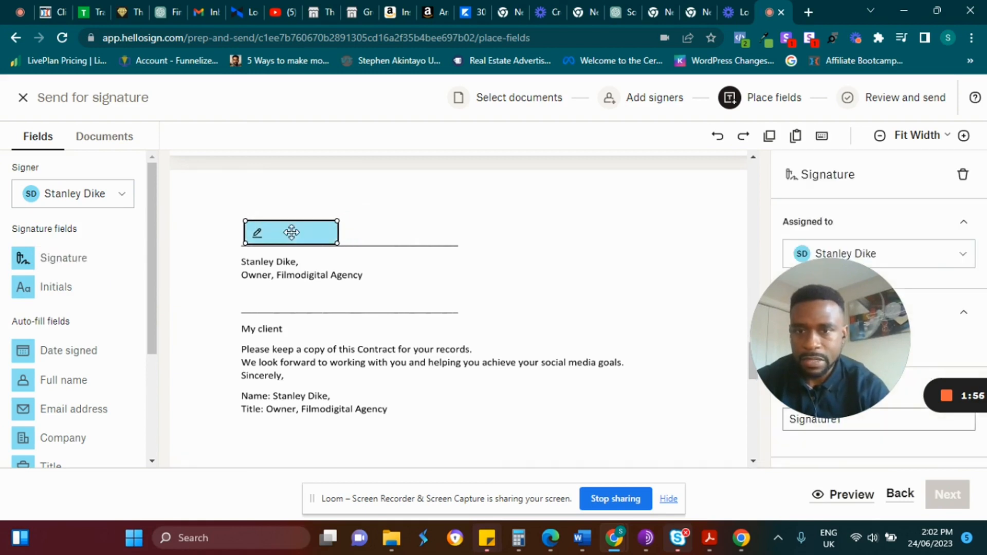
pyautogui.moveTo(66, 289)
pyautogui.mouseDown()
pyautogui.moveTo(375, 225)
pyautogui.moveTo(383, 238)
pyautogui.mouseUp()
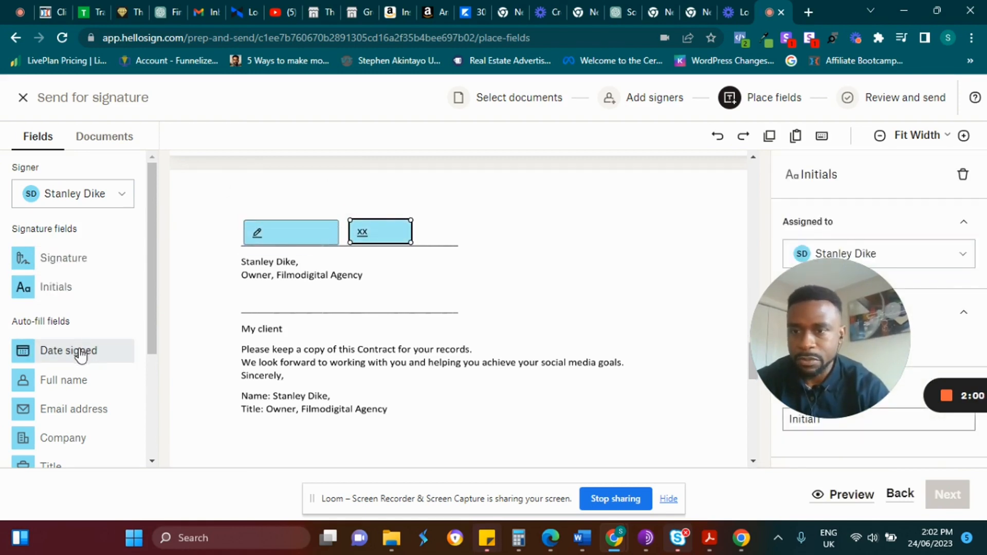
pyautogui.moveTo(80, 355)
pyautogui.mouseDown()
pyautogui.moveTo(502, 234)
pyautogui.moveTo(471, 234)
pyautogui.mouseUp()
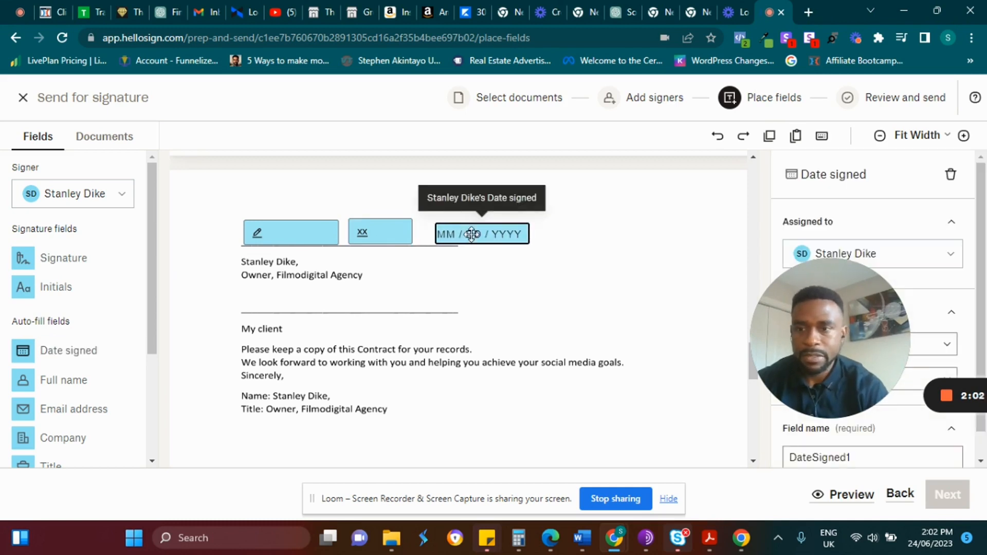
pyautogui.click(263, 306)
pyautogui.click(257, 310)
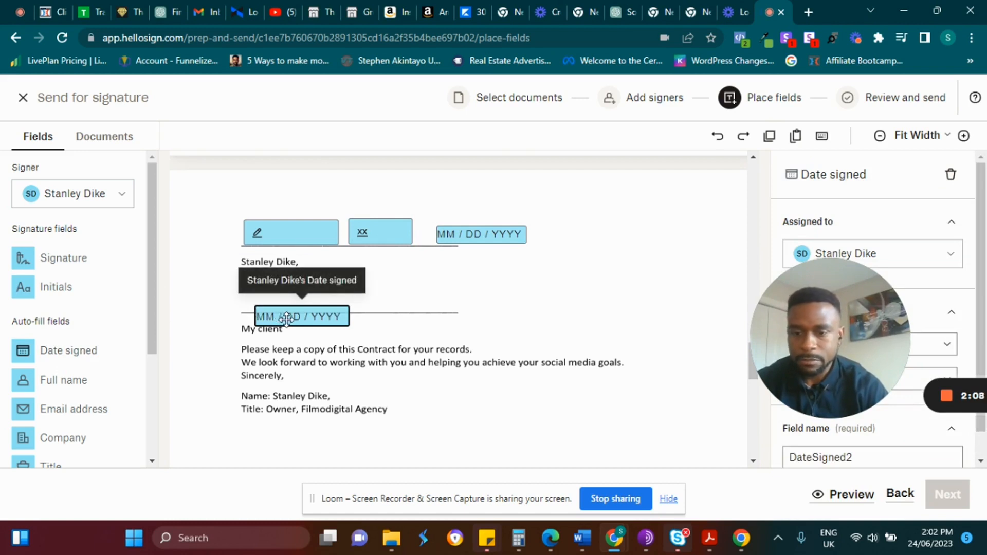
pyautogui.press('Delete')
# Switch to the second signer and place their signature, initials and date fields on the client line.
pyautogui.click(120, 209)
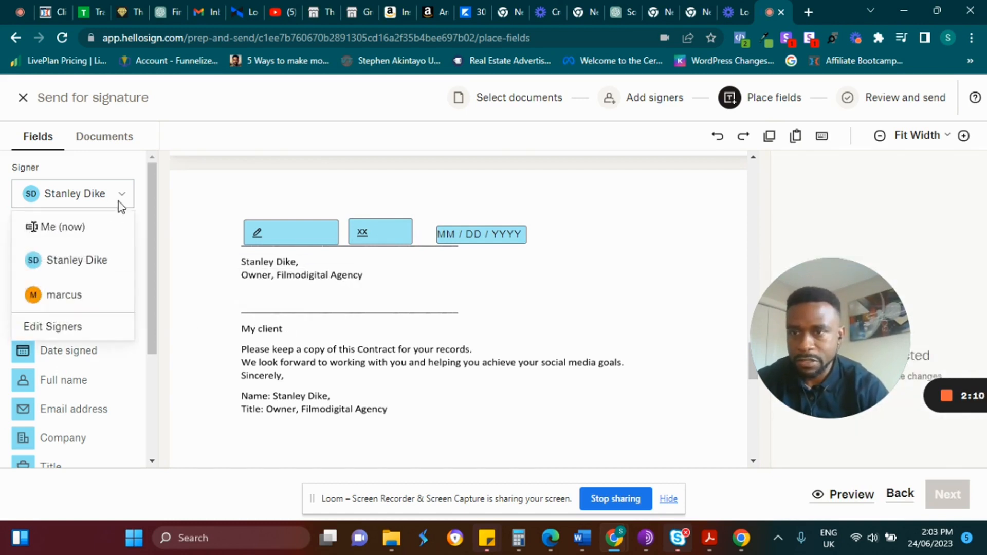
pyautogui.click(81, 299)
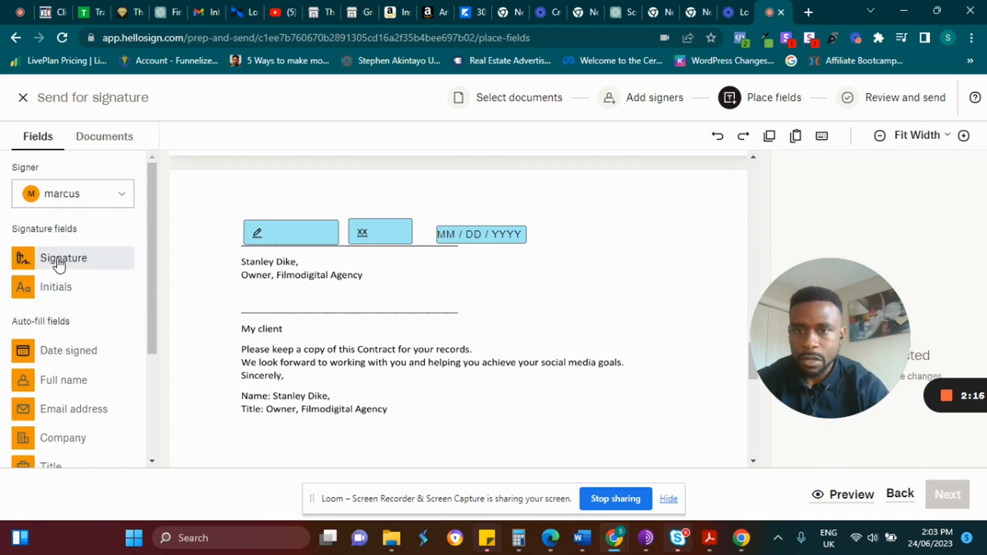
pyautogui.moveTo(60, 265)
pyautogui.mouseDown()
pyautogui.moveTo(276, 280)
pyautogui.moveTo(286, 298)
pyautogui.mouseUp()
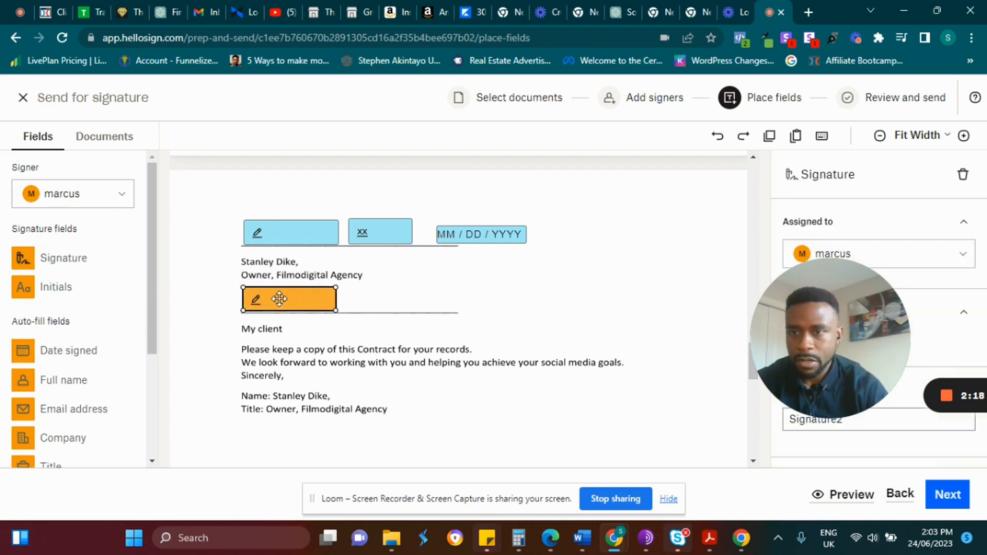
pyautogui.moveTo(60, 288)
pyautogui.mouseDown()
pyautogui.moveTo(474, 287)
pyautogui.moveTo(375, 311)
pyautogui.moveTo(370, 301)
pyautogui.mouseUp()
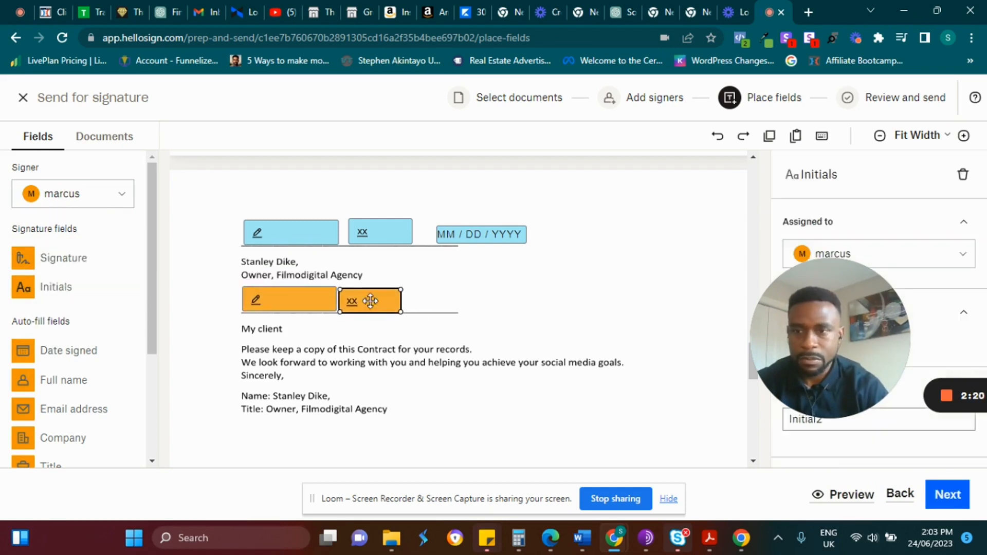
pyautogui.moveTo(49, 350); pyautogui.dragTo(449, 303)
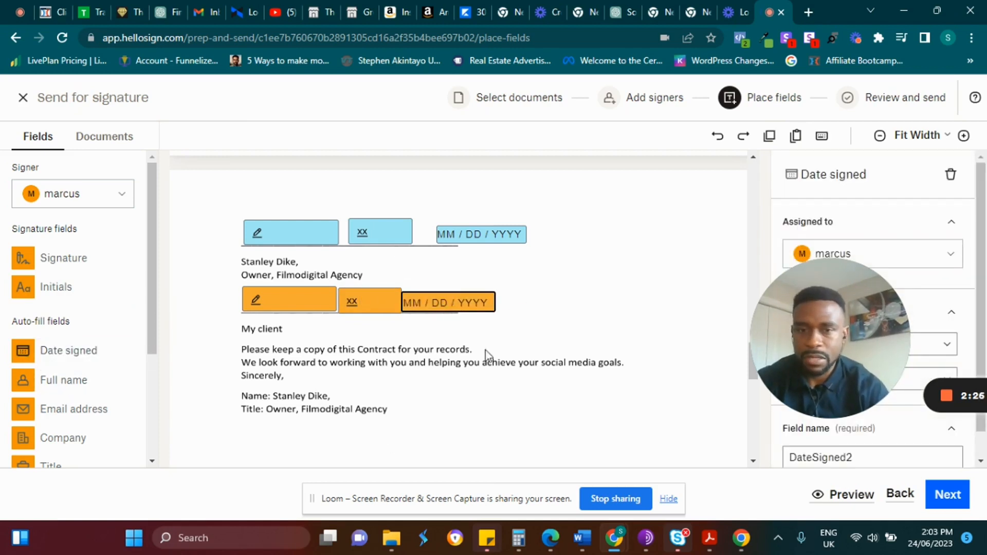
pyautogui.moveTo(447, 303)
pyautogui.mouseDown()
pyautogui.moveTo(486, 295)
pyautogui.moveTo(451, 301)
pyautogui.mouseUp()
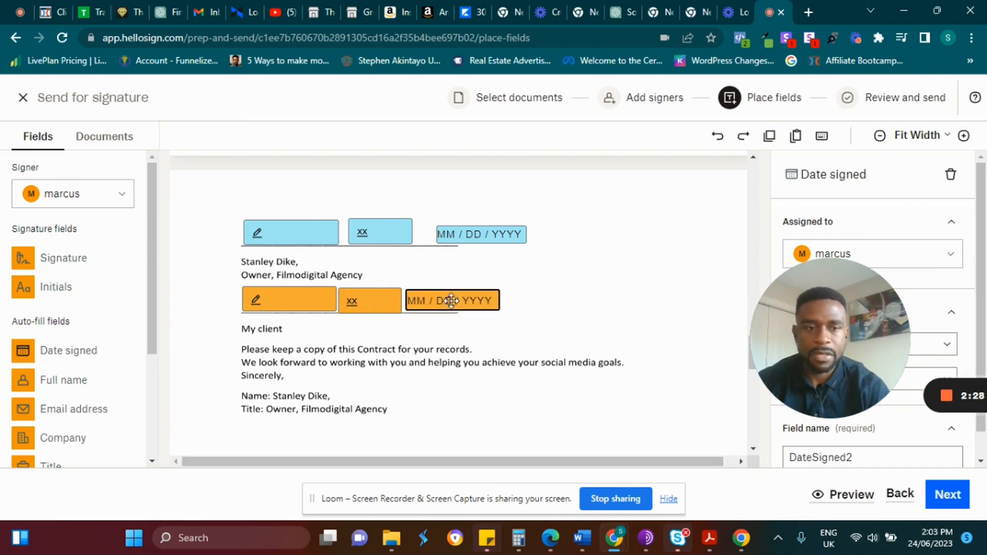
pyautogui.click(941, 500)
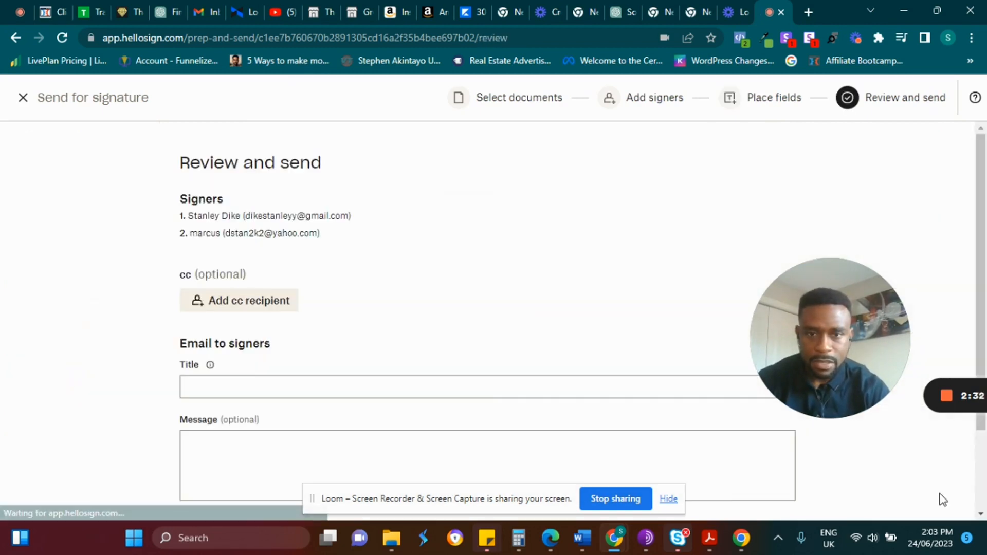
# Title the email 'Social Media Contract', add the message 'Please find attached', and send it for signature.
pyautogui.click(311, 381)
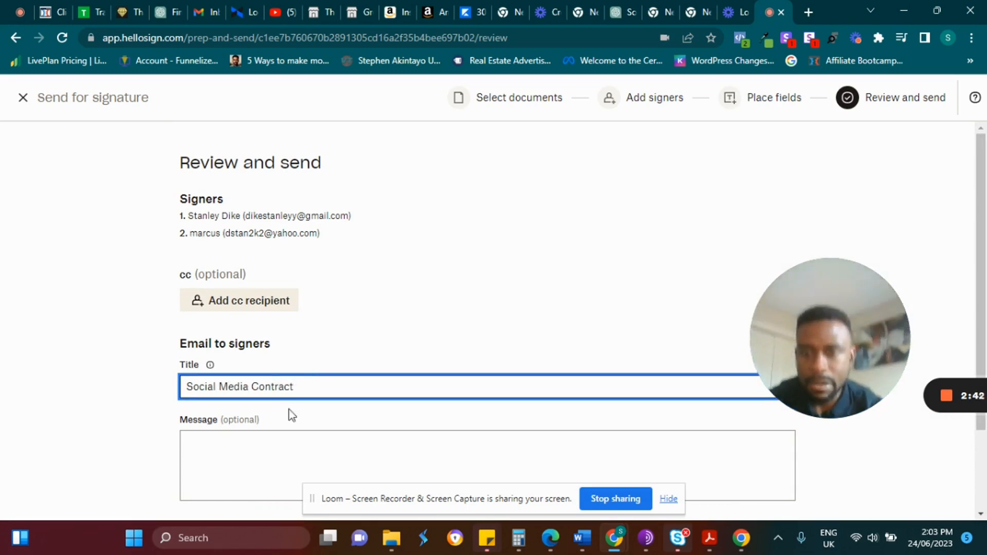
pyautogui.click(204, 453)
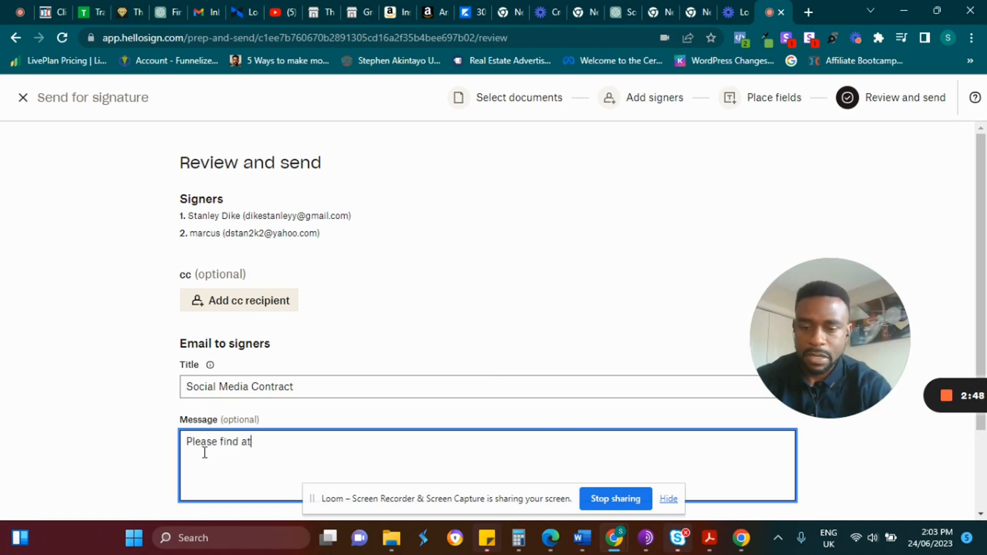
pyautogui.write('Please find attached')
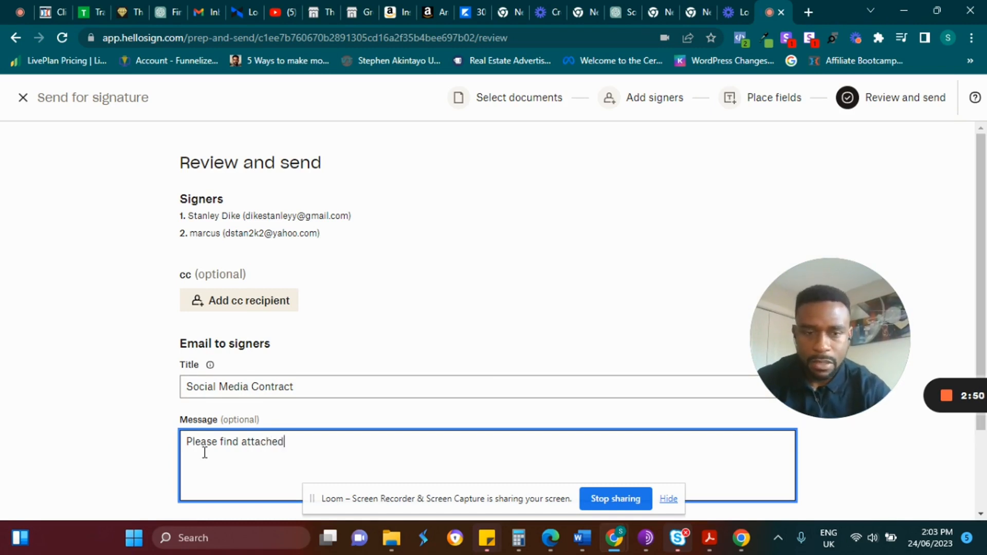
pyautogui.scroll(-2, 550, 433)
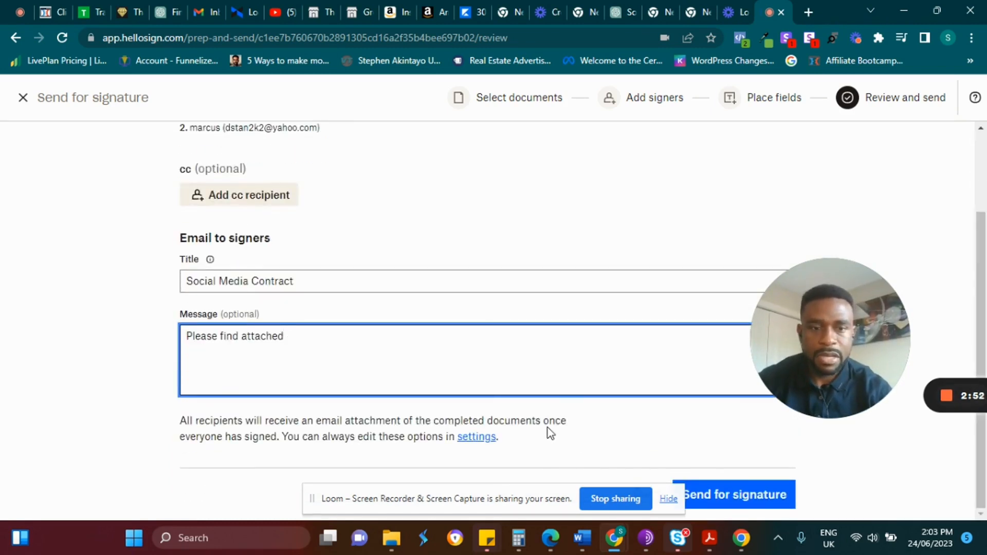
pyautogui.moveTo(545, 509); pyautogui.dragTo(167, 459)
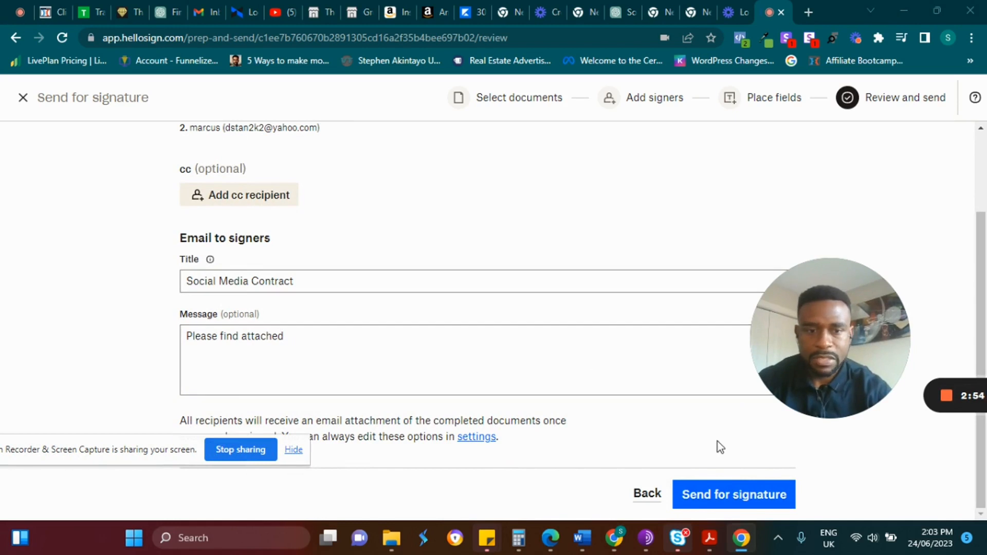
pyautogui.click(719, 504)
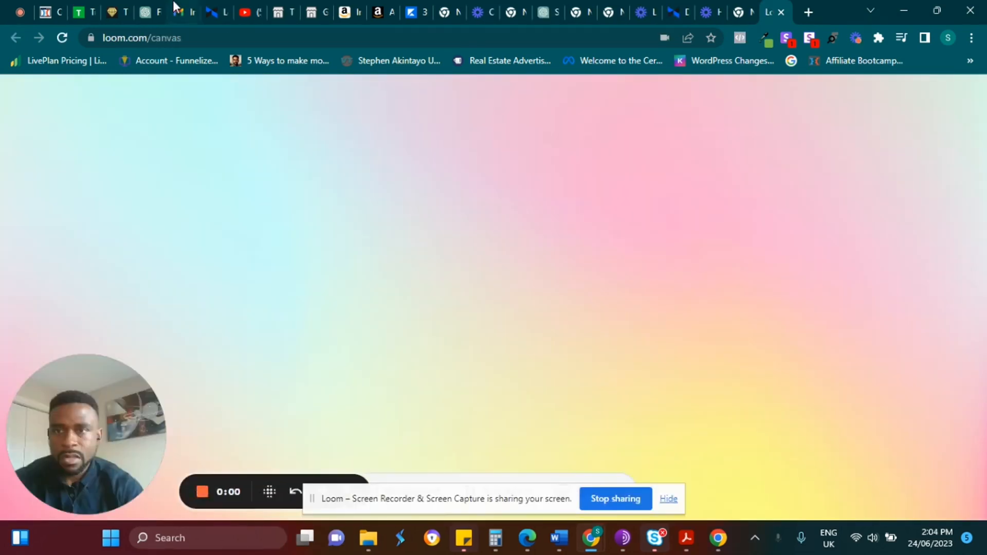
# Reload the Gmail inbox and open the Social Media Contract signature request email.
pyautogui.click(175, 7)
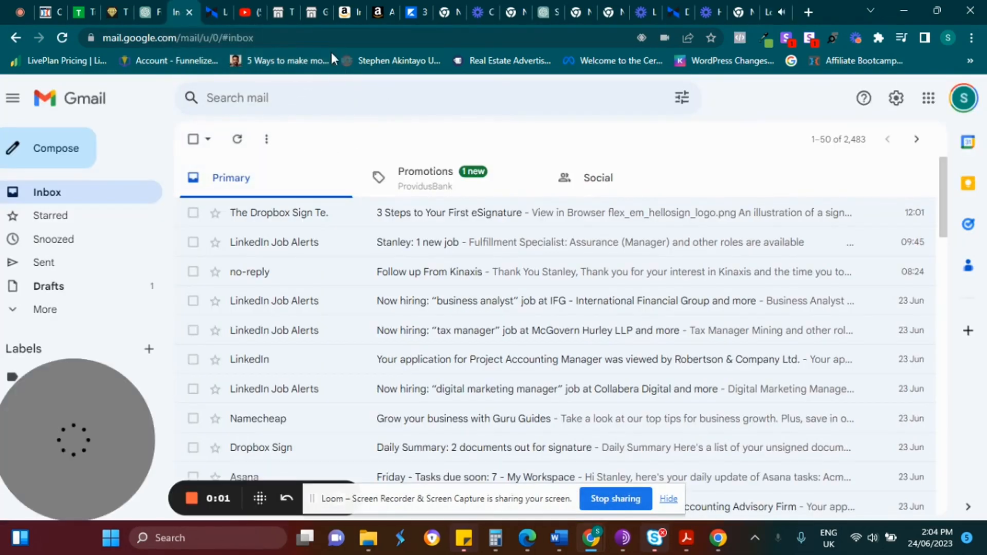
pyautogui.click(343, 40)
pyautogui.press('Return')
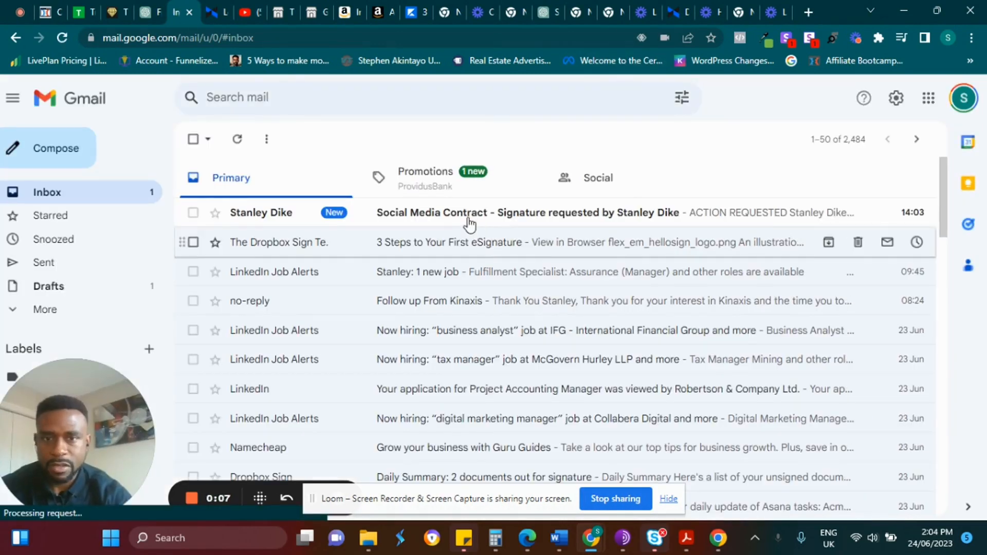
pyautogui.click(463, 212)
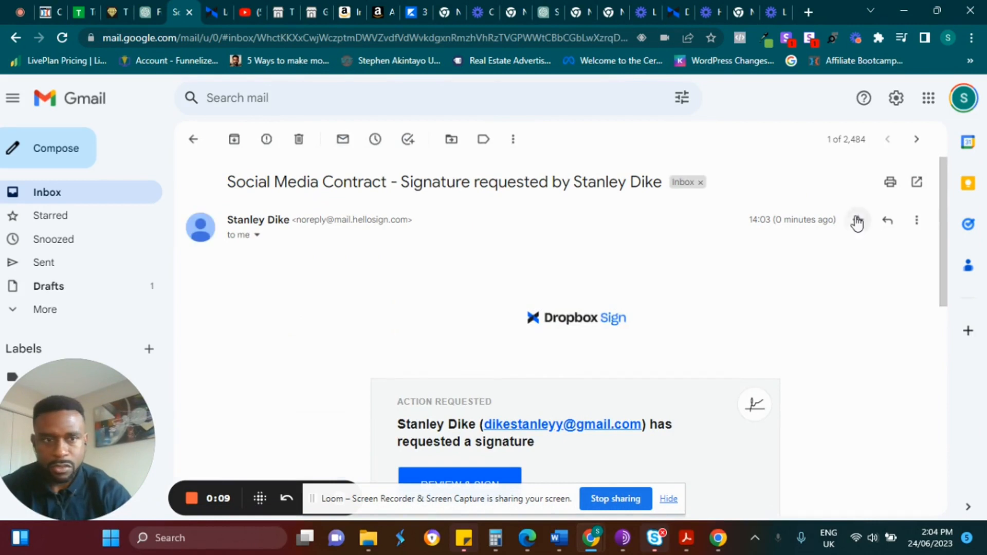
pyautogui.moveTo(946, 220); pyautogui.dragTo(950, 269)
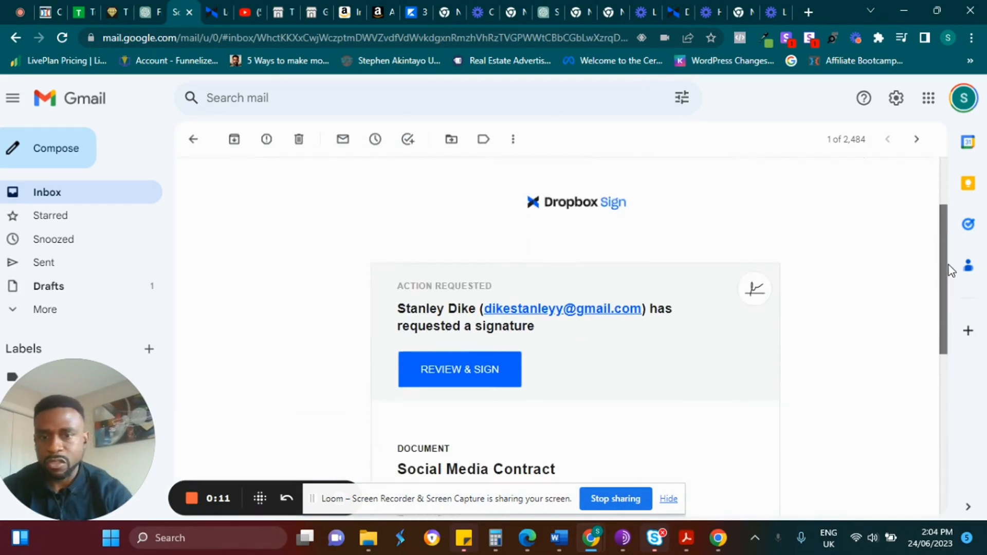
# Open the contract from the email and insert a typed signature for the first signer.
pyautogui.click(463, 366)
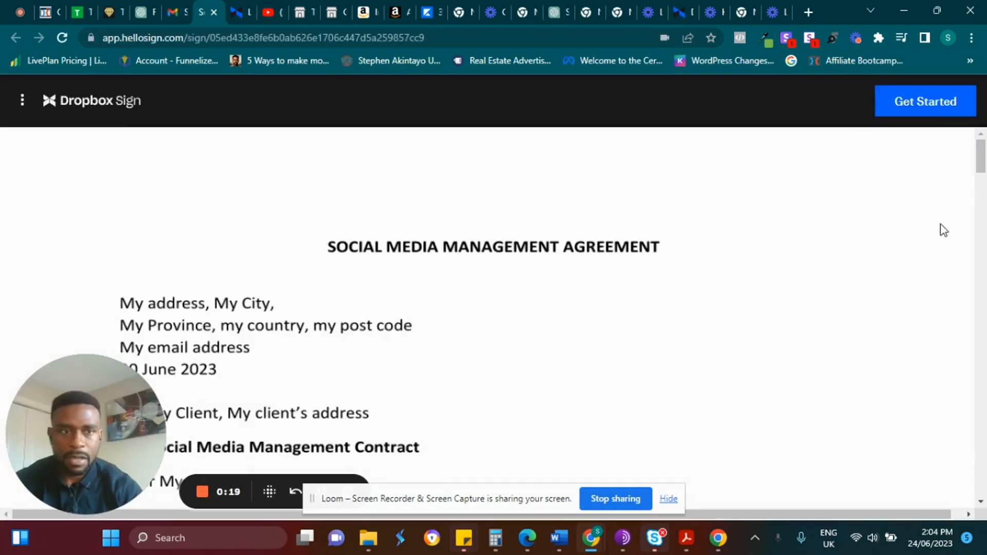
pyautogui.moveTo(981, 164); pyautogui.dragTo(983, 390)
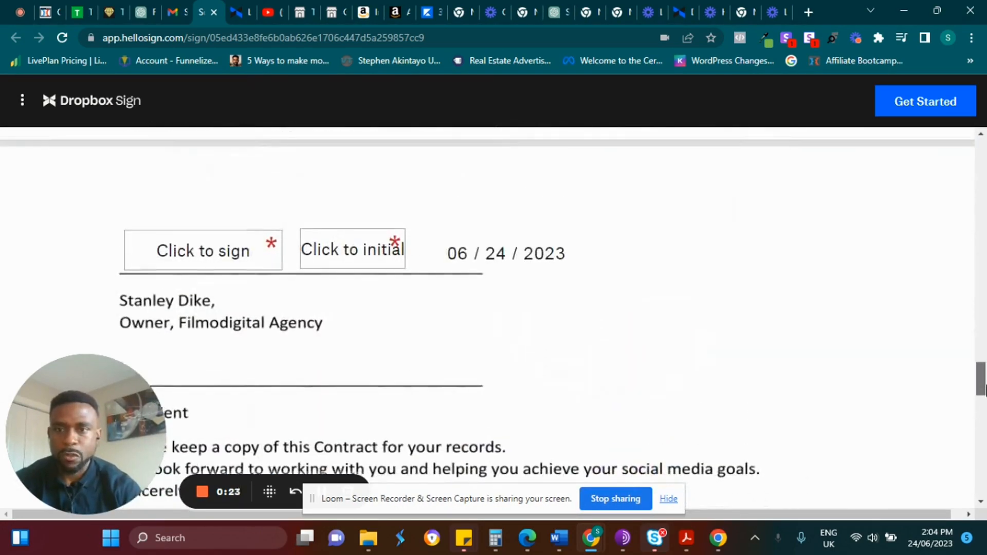
pyautogui.click(216, 258)
pyautogui.doubleClick(236, 308)
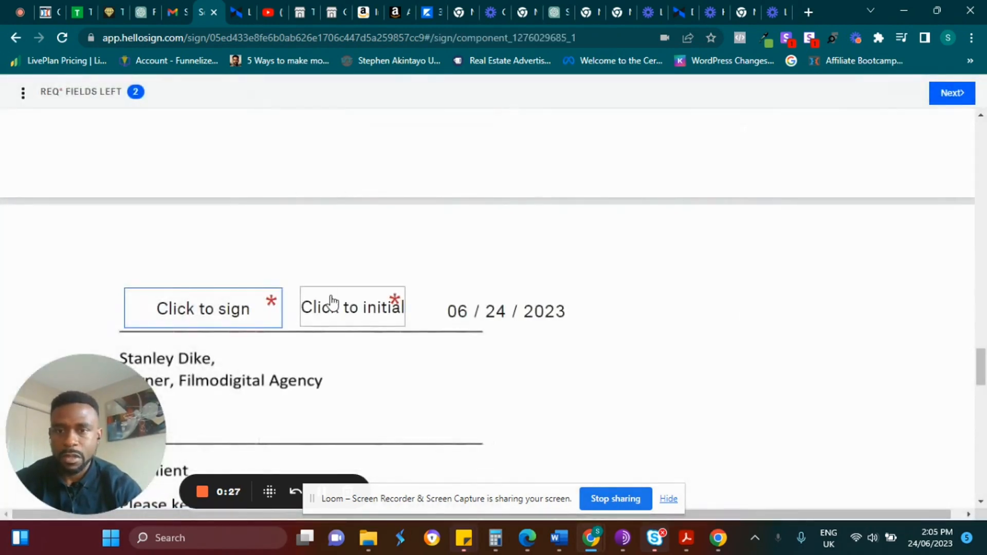
pyautogui.click(254, 299)
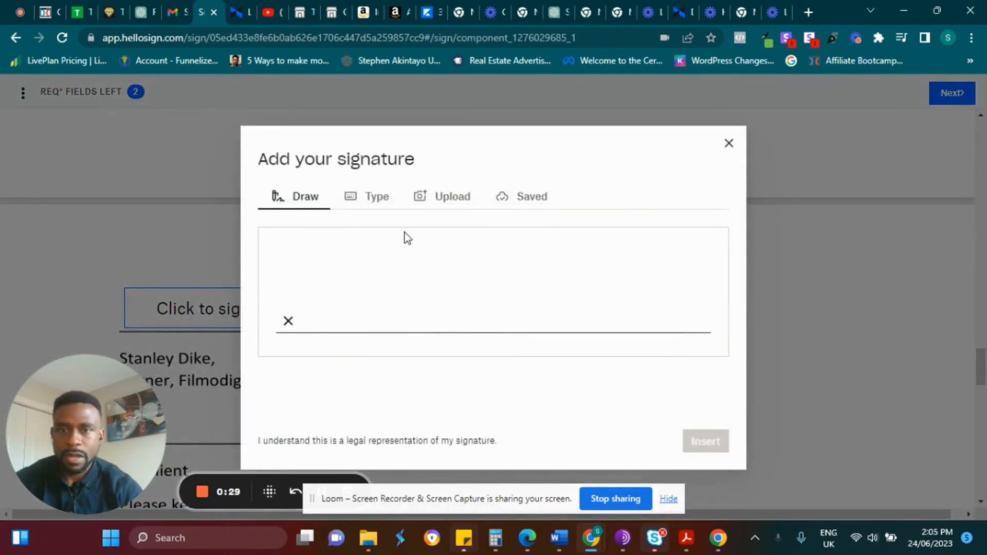
pyautogui.click(378, 202)
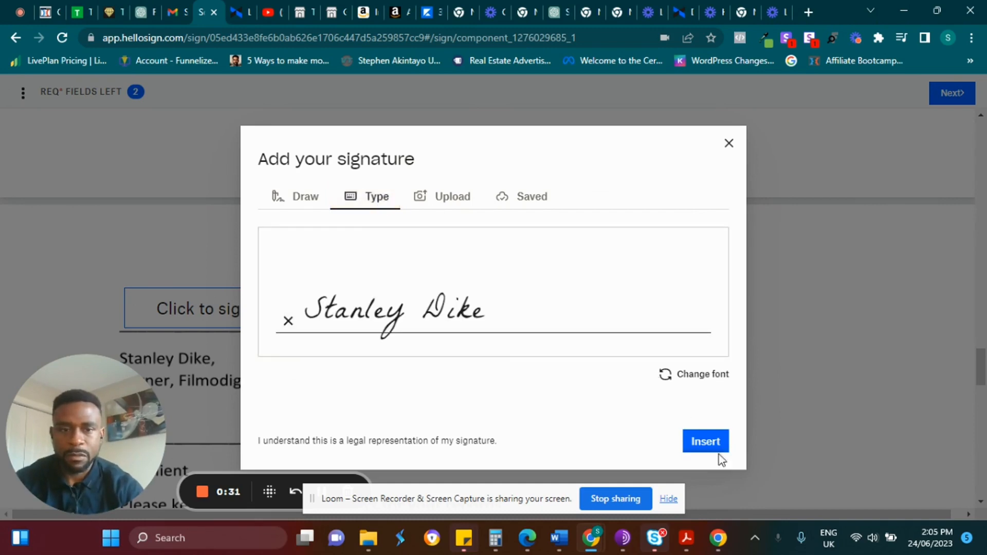
pyautogui.click(709, 442)
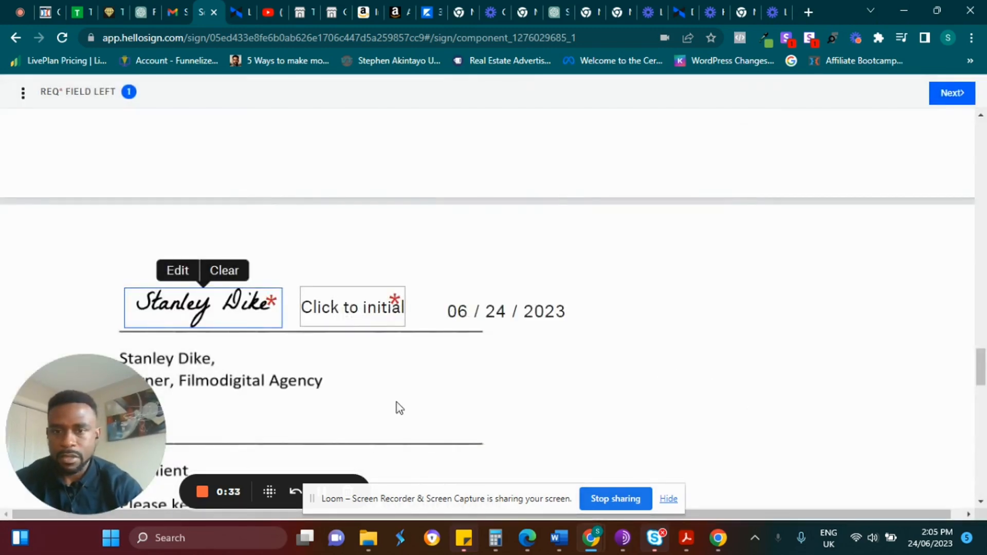
# Add the first signer's typed initials, then continue and agree to submit the signature.
pyautogui.click(333, 317)
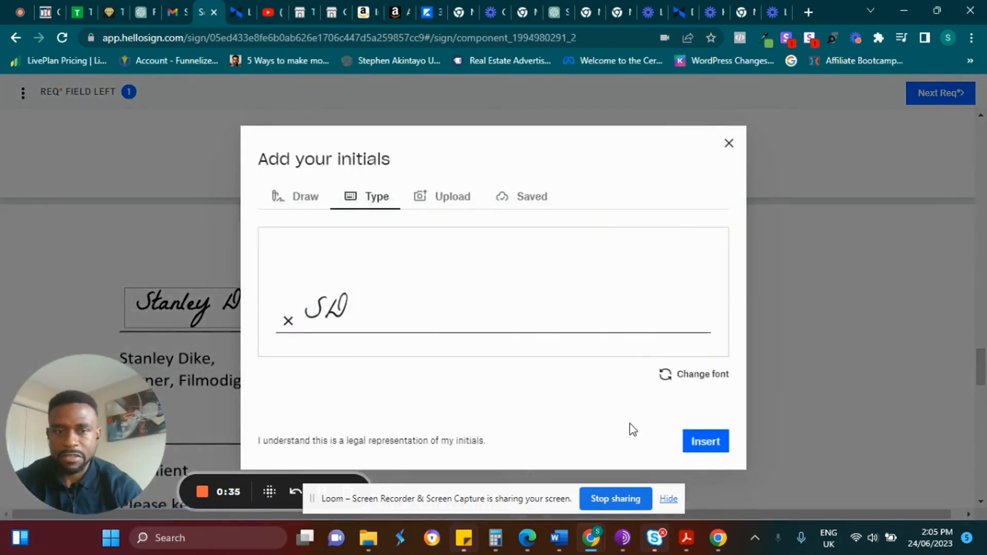
pyautogui.click(723, 450)
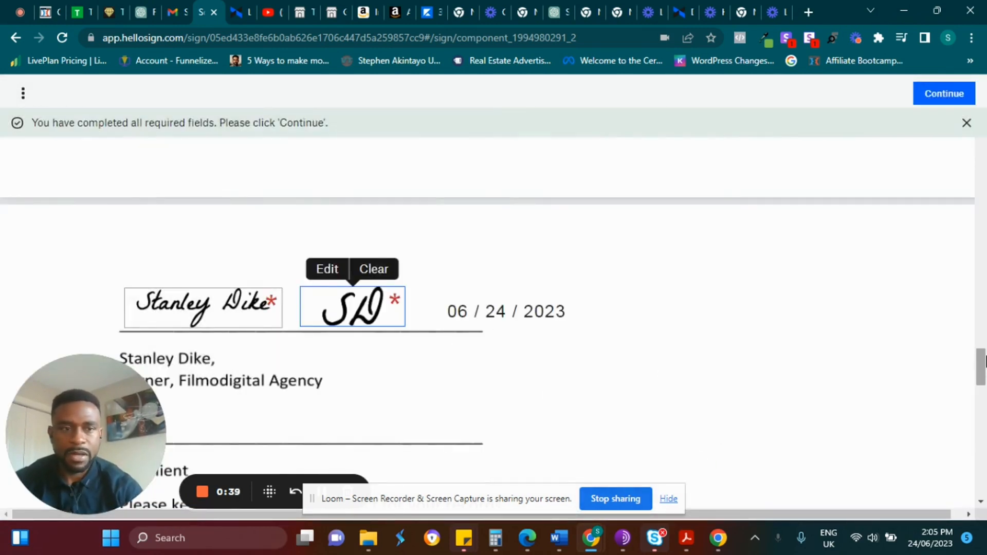
pyautogui.scroll(-3, 984, 369)
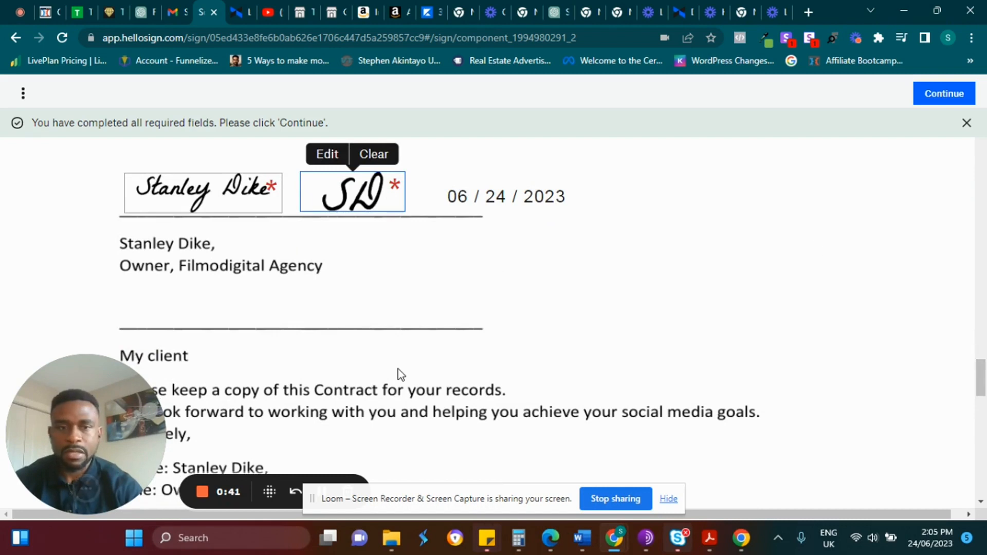
pyautogui.moveTo(979, 387); pyautogui.dragTo(980, 390)
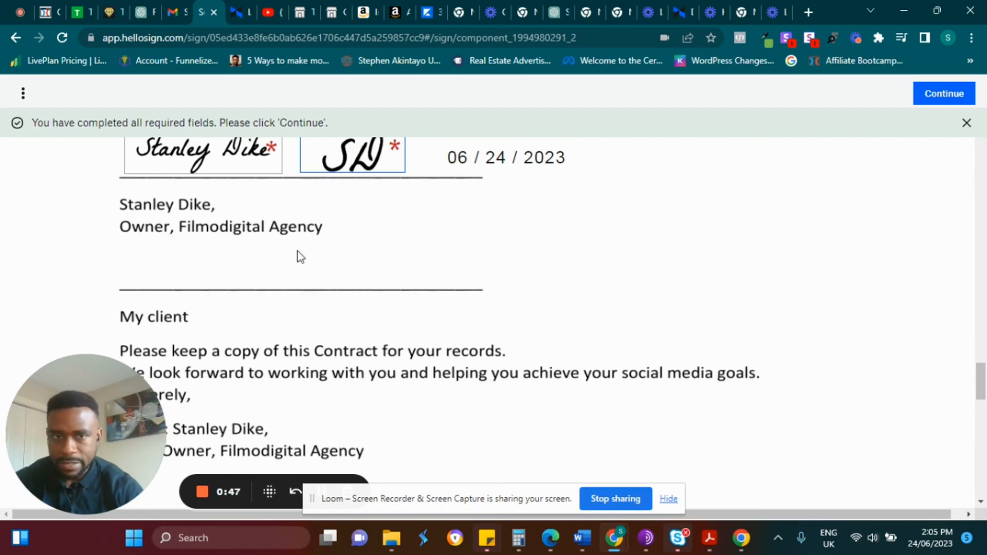
pyautogui.click(948, 93)
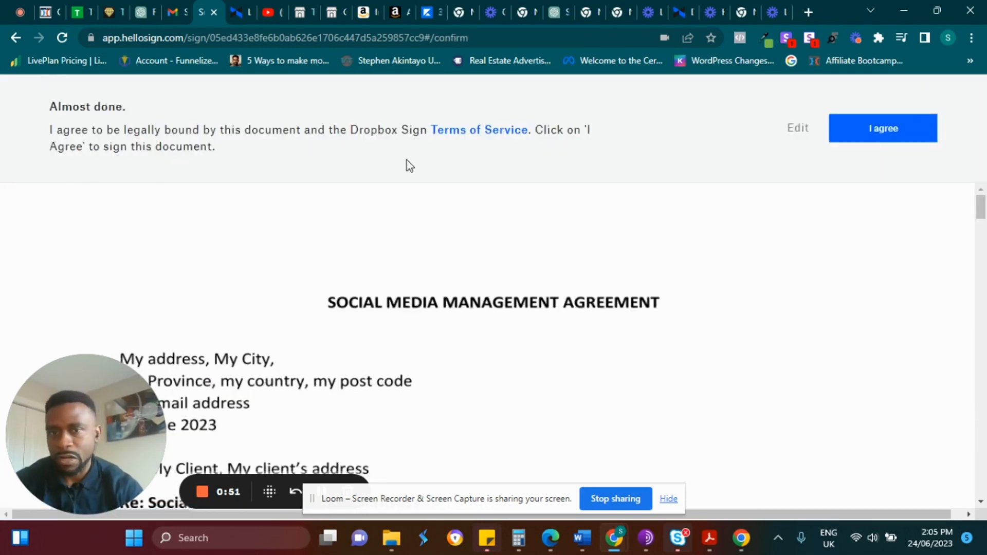
pyautogui.click(880, 134)
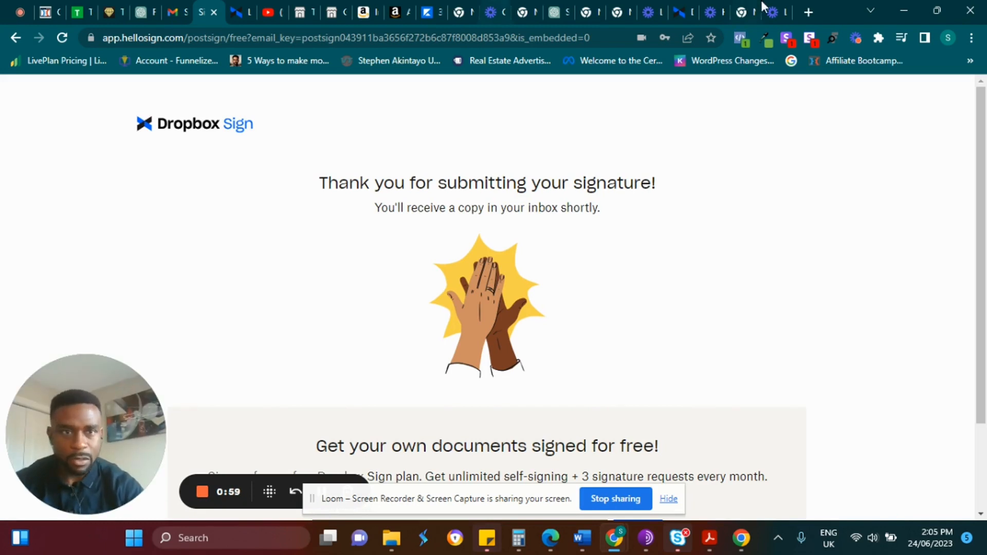
pyautogui.click(808, 11)
# Go to Yahoo Mail, open the Social Media Contract request email, and launch Review & Sign.
pyautogui.write('d')
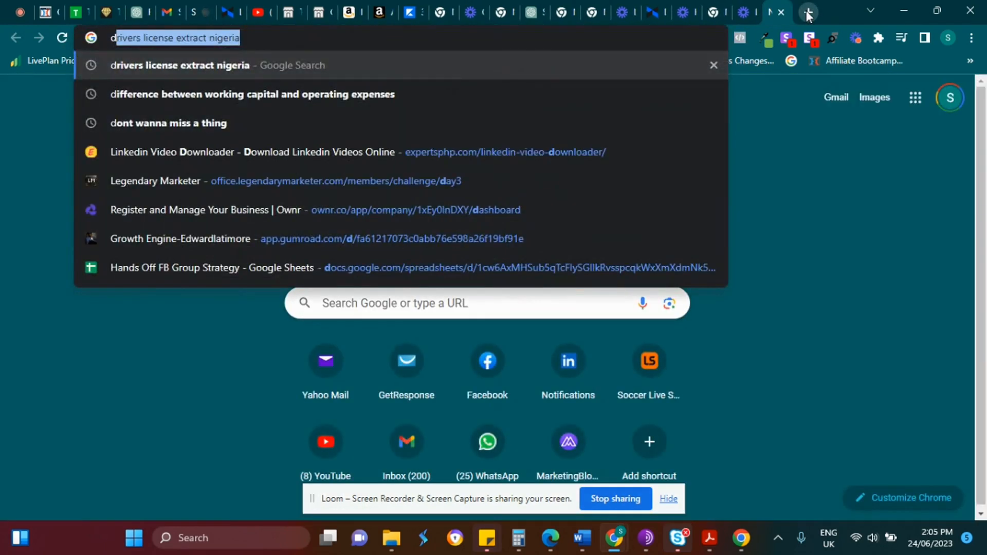
pyautogui.write('o')
pyautogui.press('BackSpace')
pyautogui.press('BackSpace')
pyautogui.write('yah')
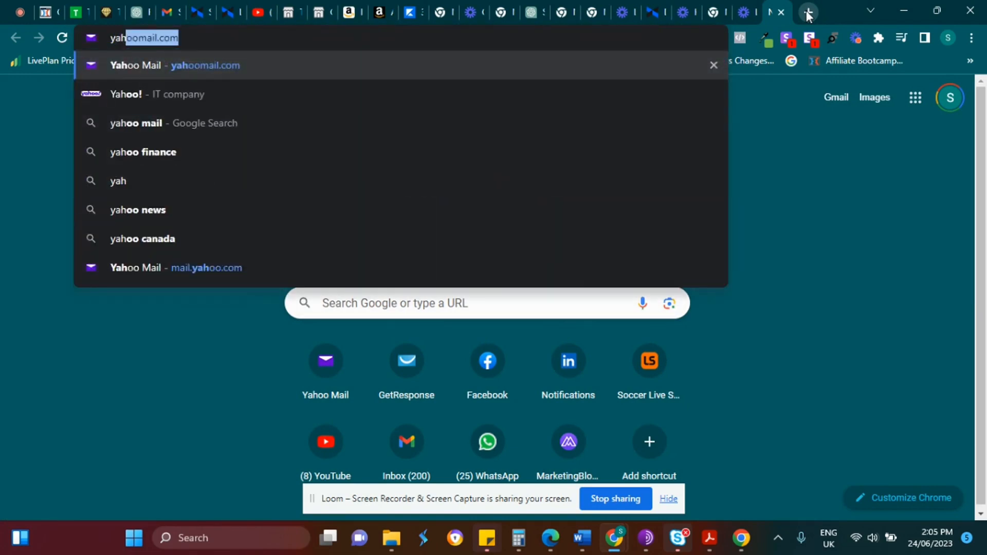
pyautogui.press('Return')
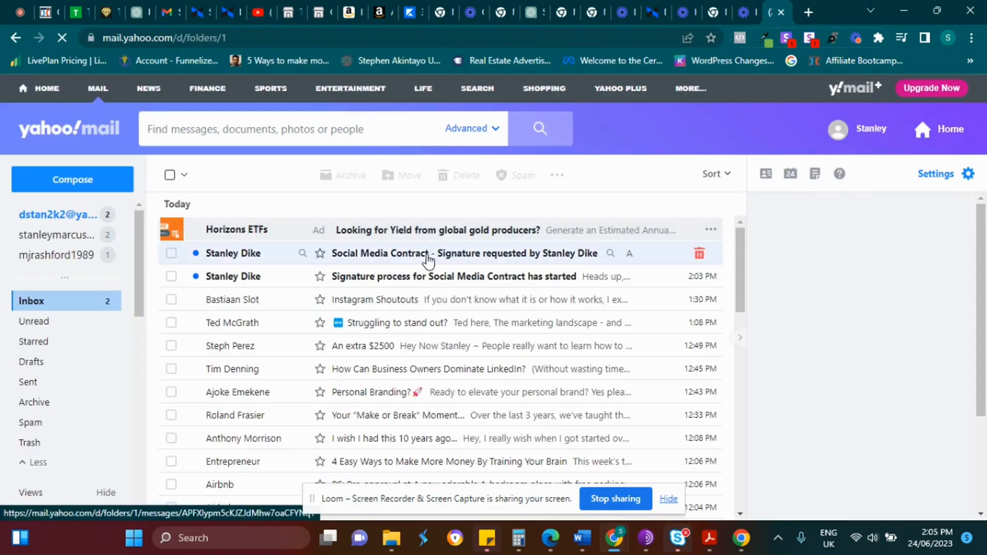
pyautogui.click(428, 257)
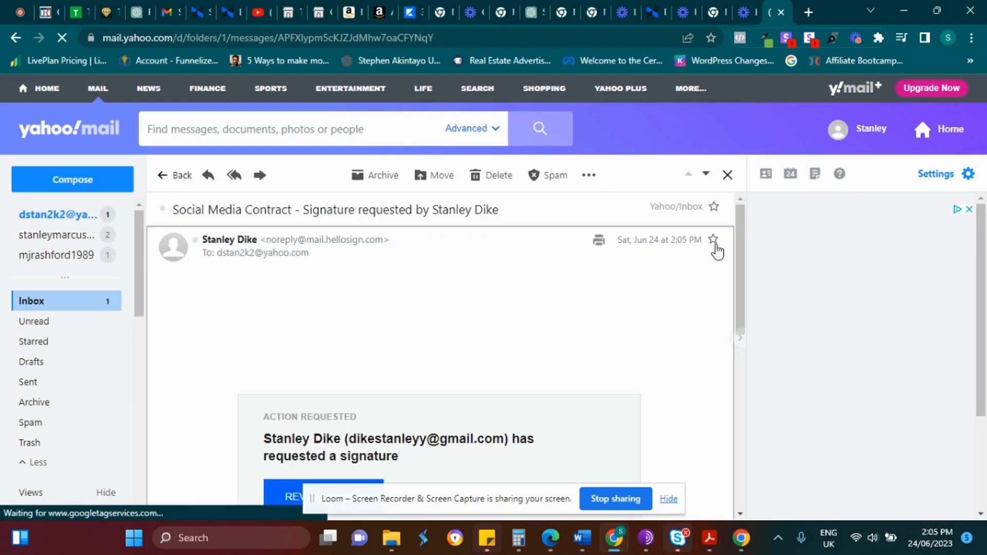
pyautogui.moveTo(738, 248)
pyautogui.mouseDown()
pyautogui.moveTo(740, 337)
pyautogui.moveTo(740, 249)
pyautogui.mouseUp()
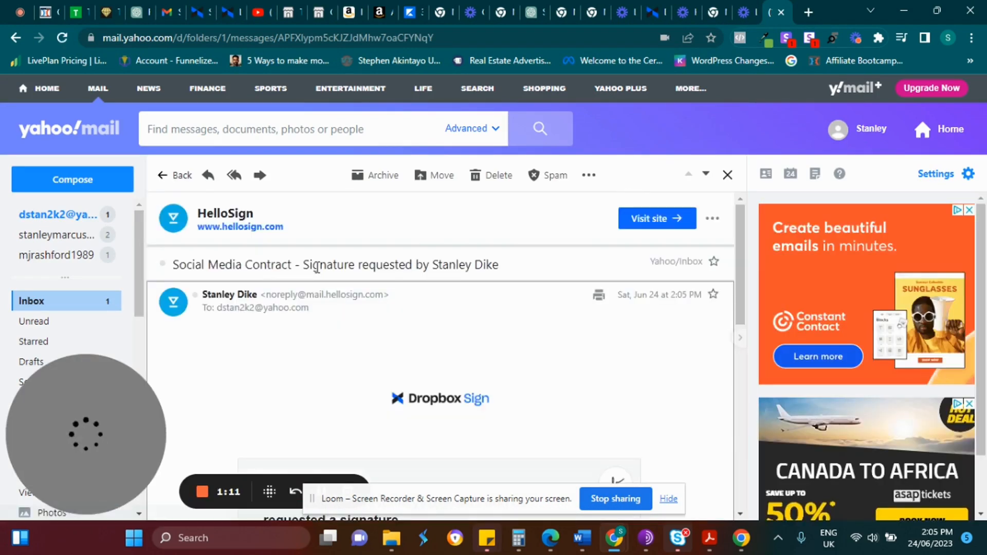
pyautogui.moveTo(329, 334); pyautogui.dragTo(696, 294)
pyautogui.moveTo(741, 265); pyautogui.dragTo(739, 366)
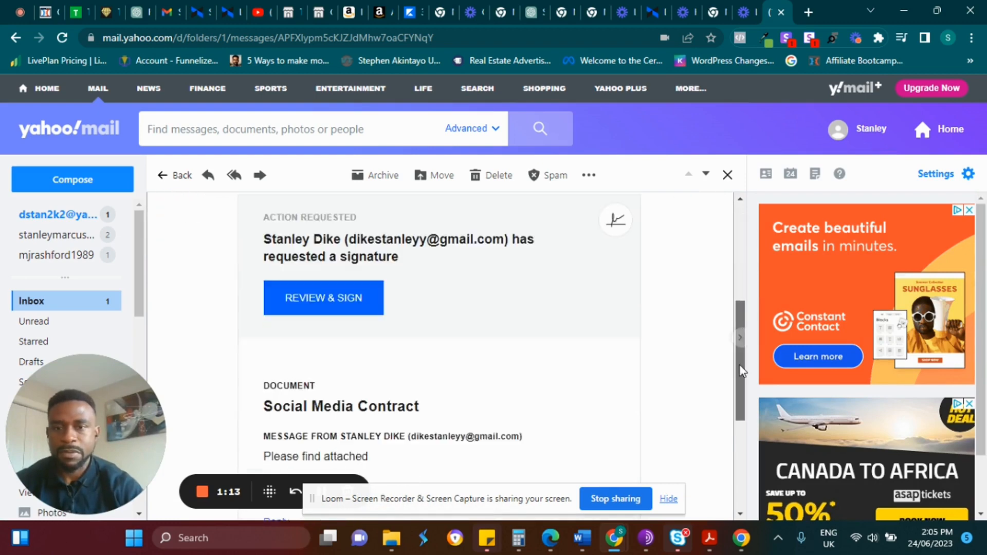
pyautogui.click(325, 286)
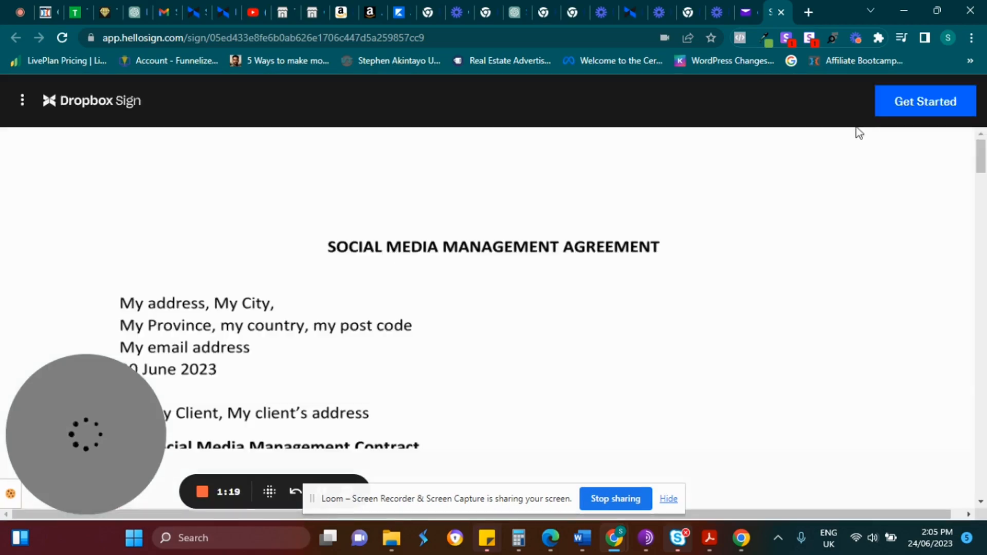
# Insert a typed signature with the client's name into the client's signature field.
pyautogui.moveTo(981, 154); pyautogui.dragTo(985, 398)
pyautogui.click(231, 256)
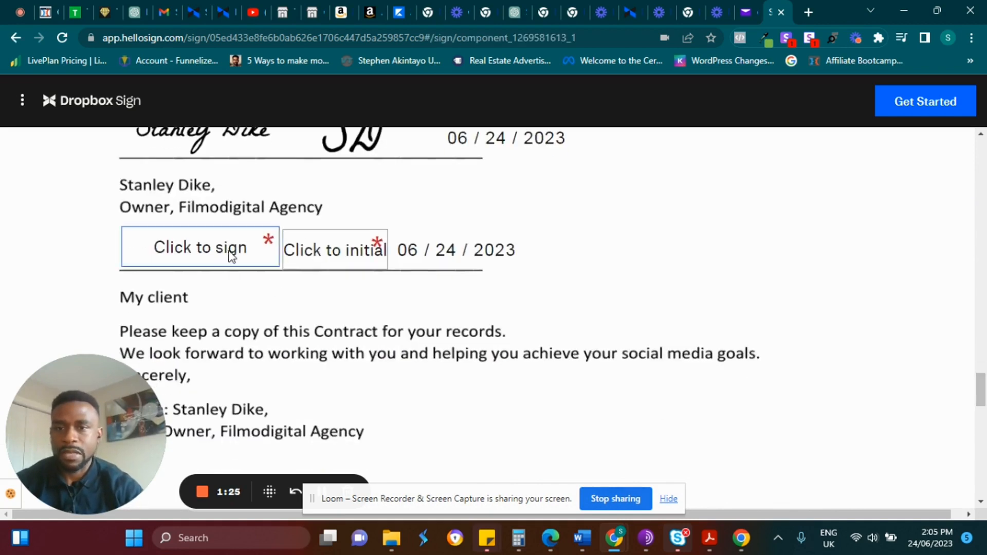
pyautogui.click(216, 299)
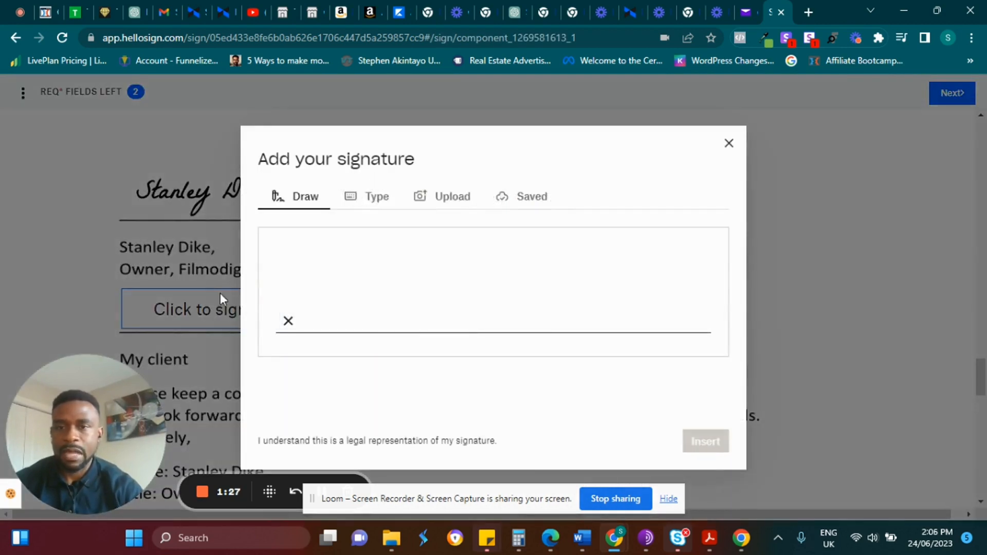
pyautogui.click(379, 201)
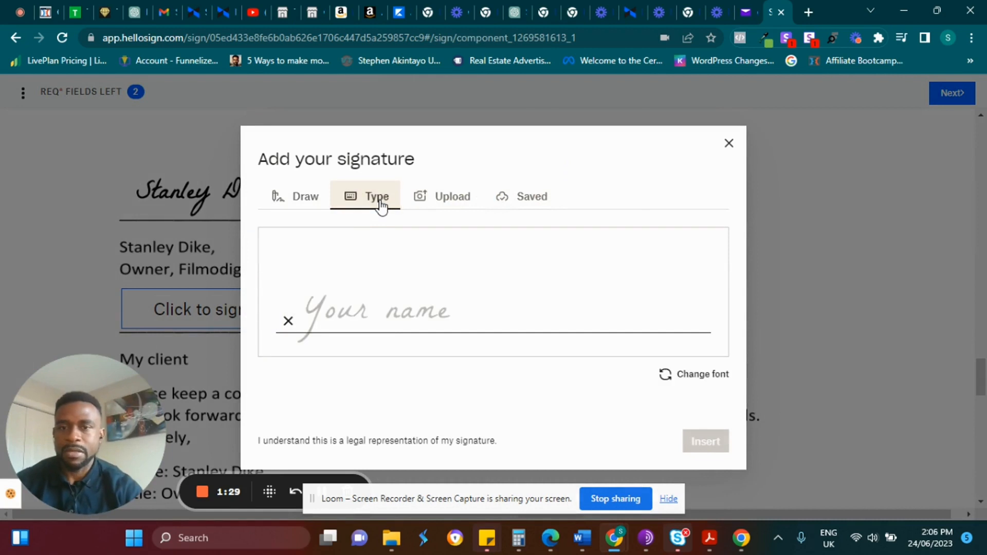
pyautogui.hotkey('shift', 's')
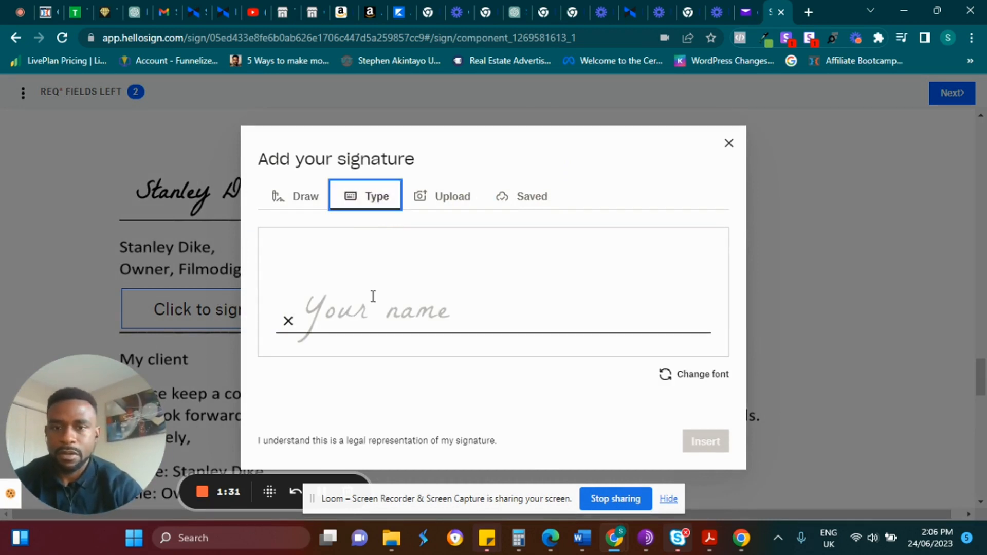
pyautogui.click(360, 271)
pyautogui.write('ma')
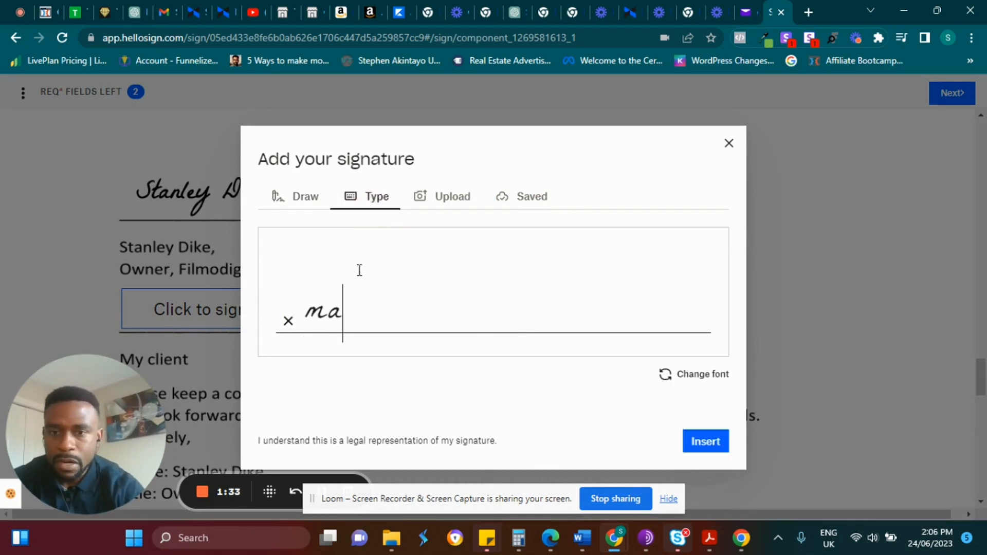
pyautogui.write('rcu')
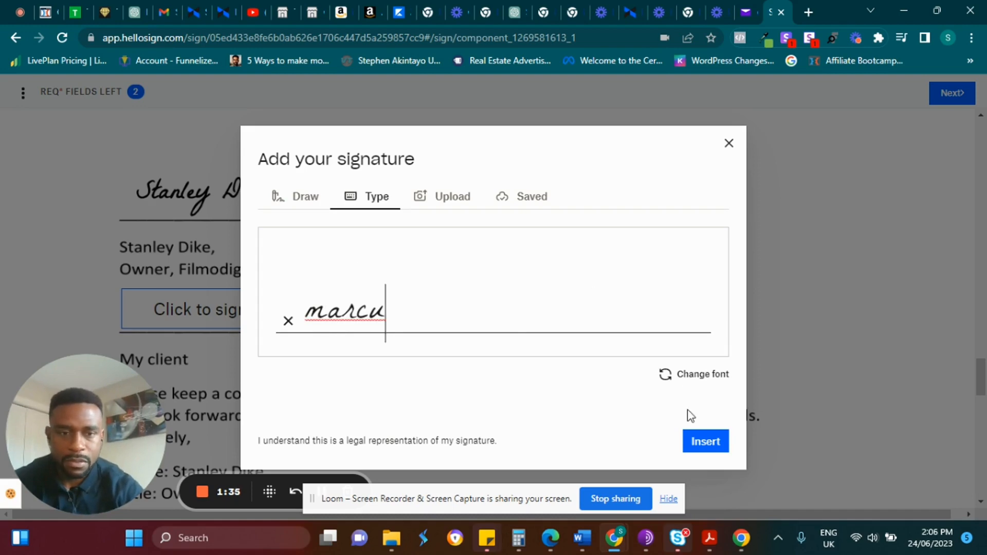
pyautogui.click(701, 440)
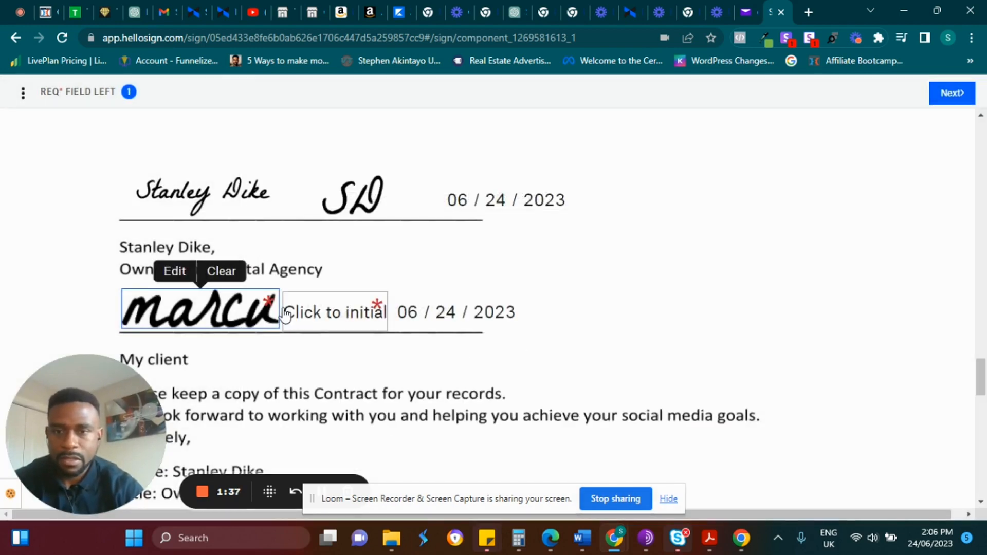
# Add the client's typed initials beside the signature.
pyautogui.click(353, 310)
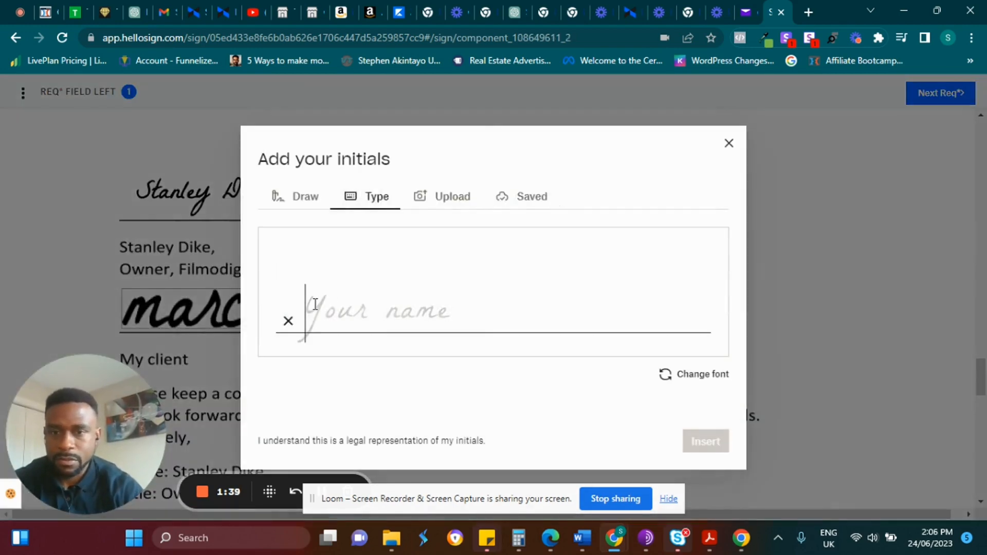
pyautogui.write('MD')
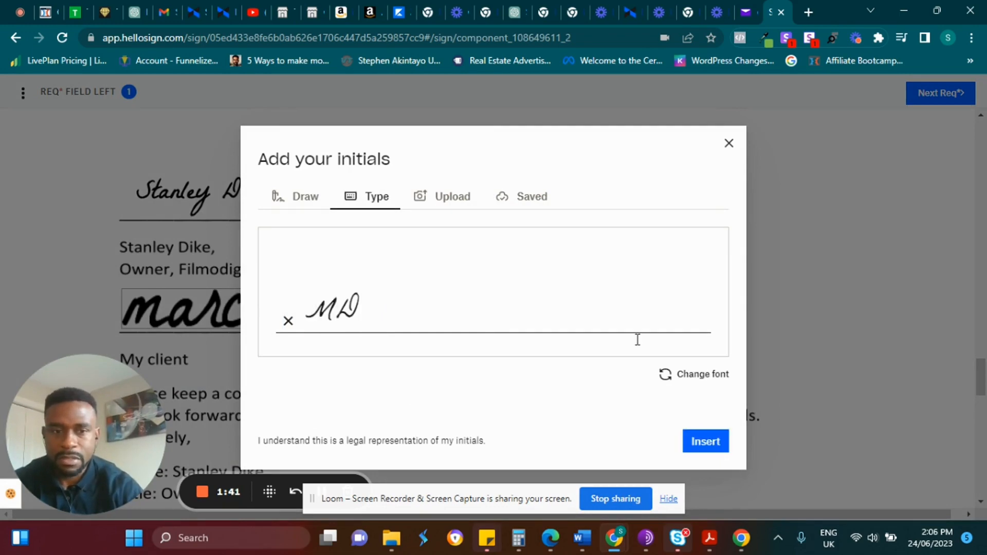
pyautogui.click(703, 442)
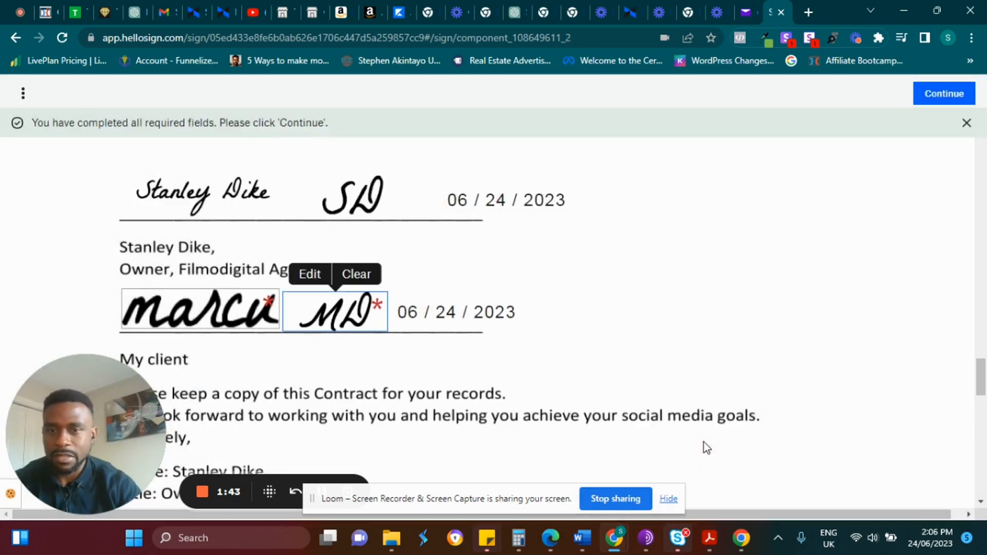
pyautogui.scroll(-5, 977, 370)
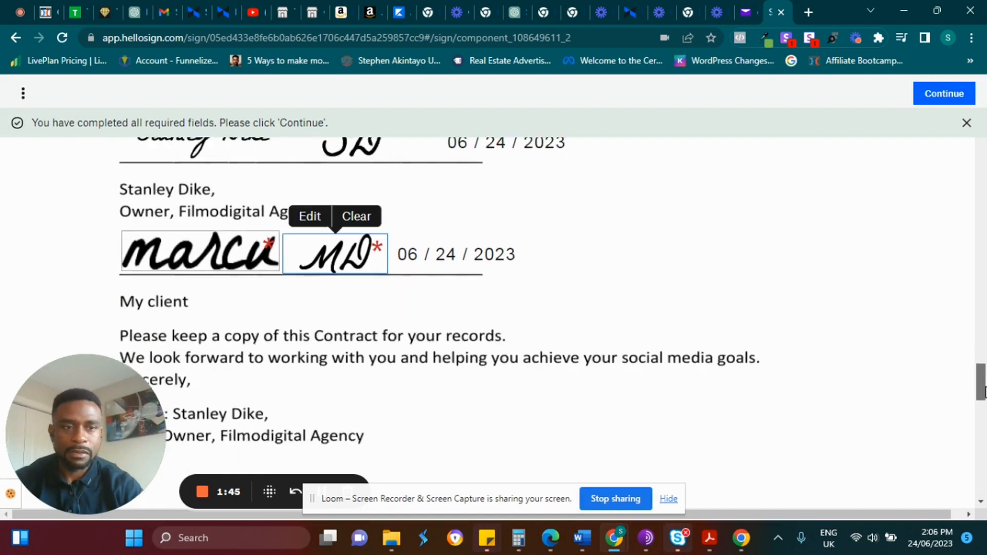
# Continue past the completed fields and agree to the terms to submit the second signature.
pyautogui.click(943, 96)
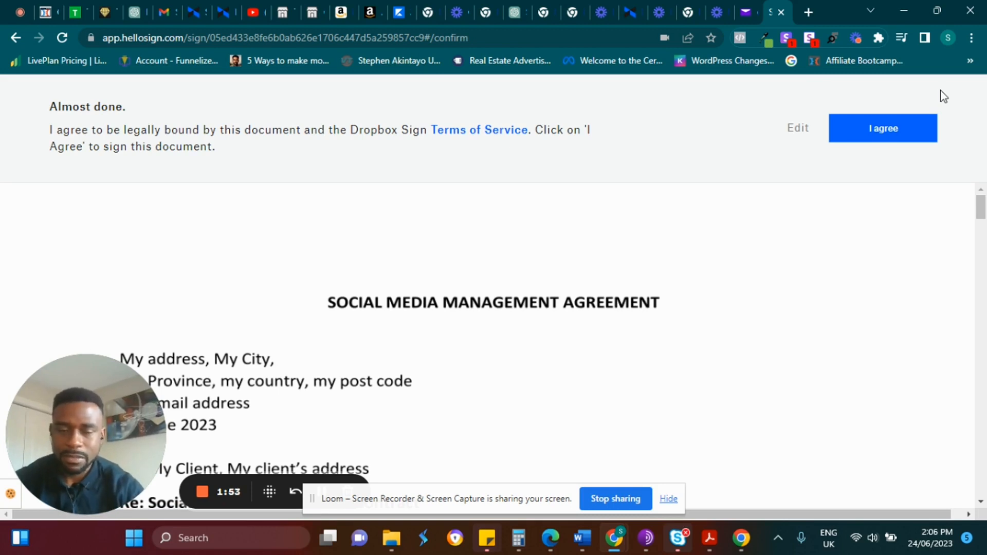
pyautogui.click(887, 136)
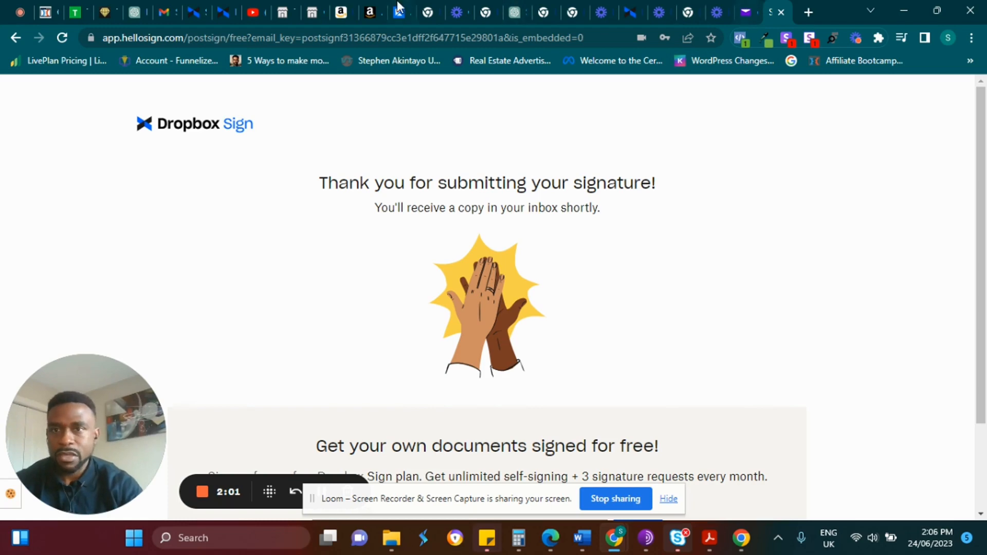
pyautogui.click(161, 7)
# Open the 'Everyone has signed Social Media Contract' email and its Social_Media_Contract.pdf attachment.
pyautogui.click(54, 199)
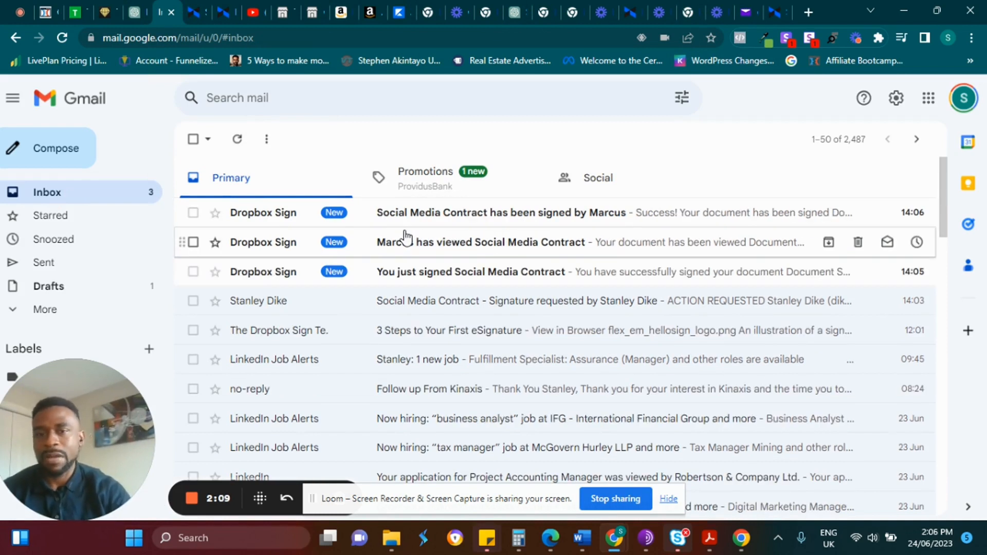
pyautogui.click(455, 248)
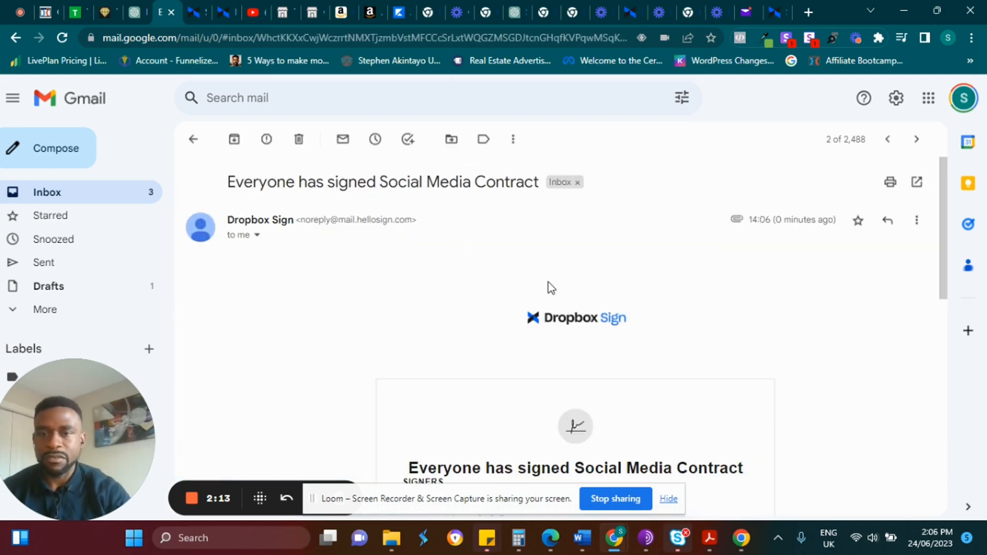
pyautogui.click(193, 140)
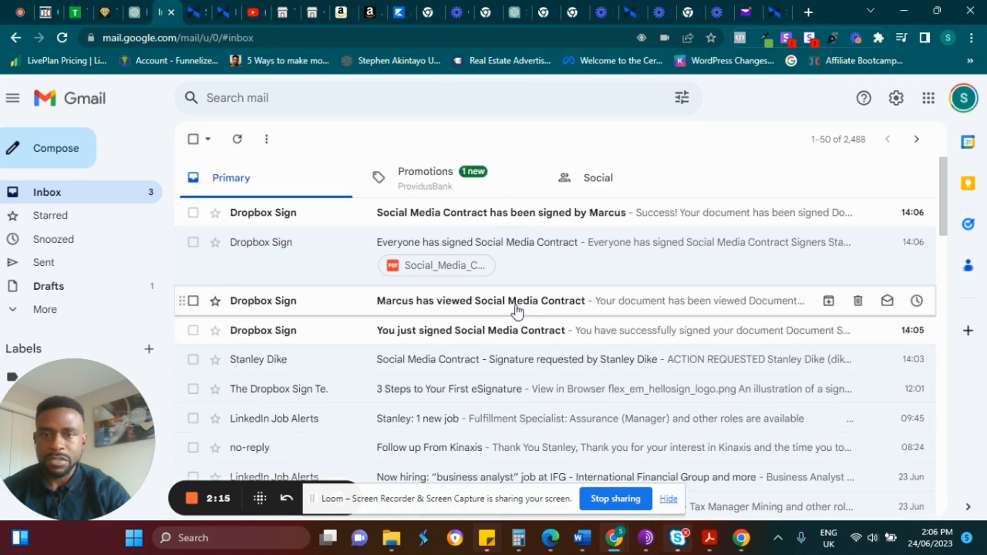
pyautogui.click(517, 306)
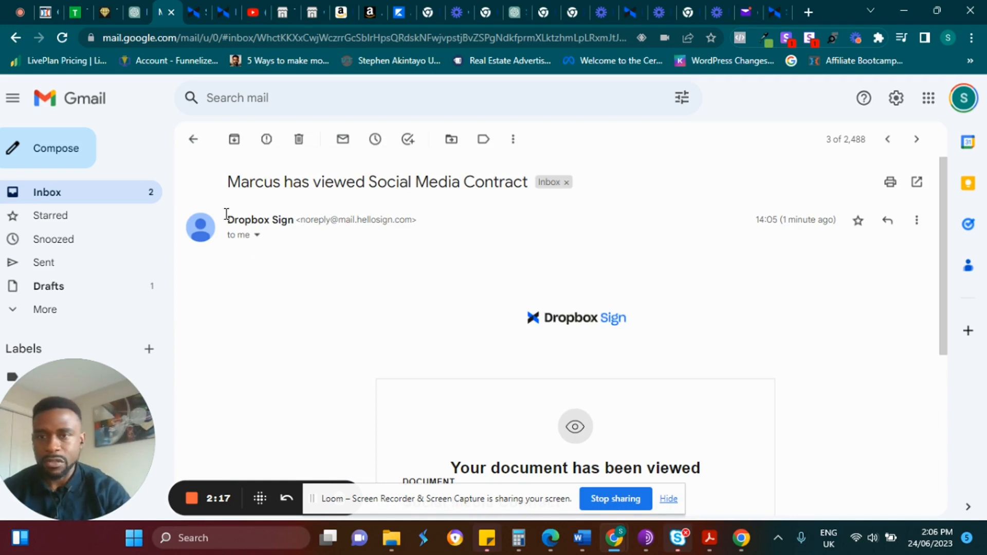
pyautogui.click(193, 139)
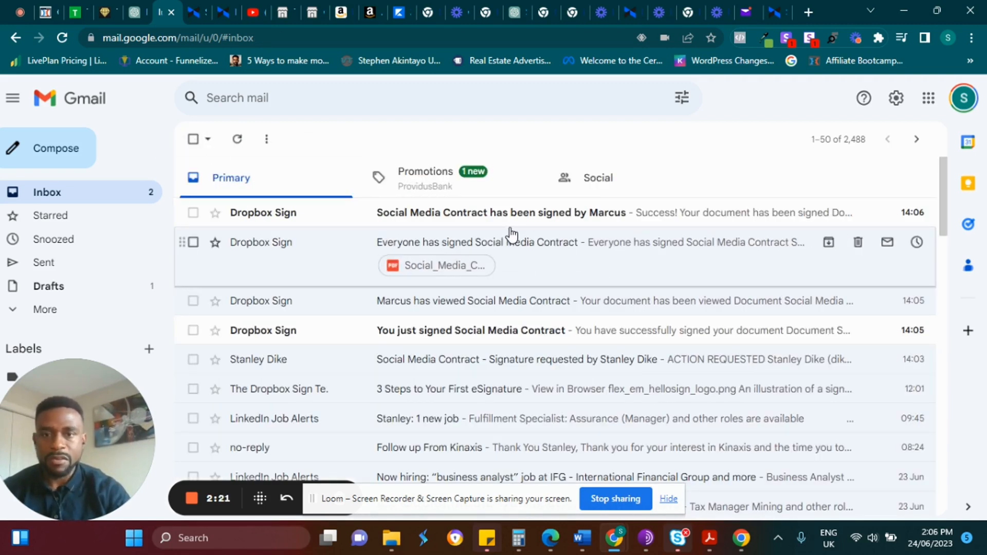
pyautogui.click(531, 251)
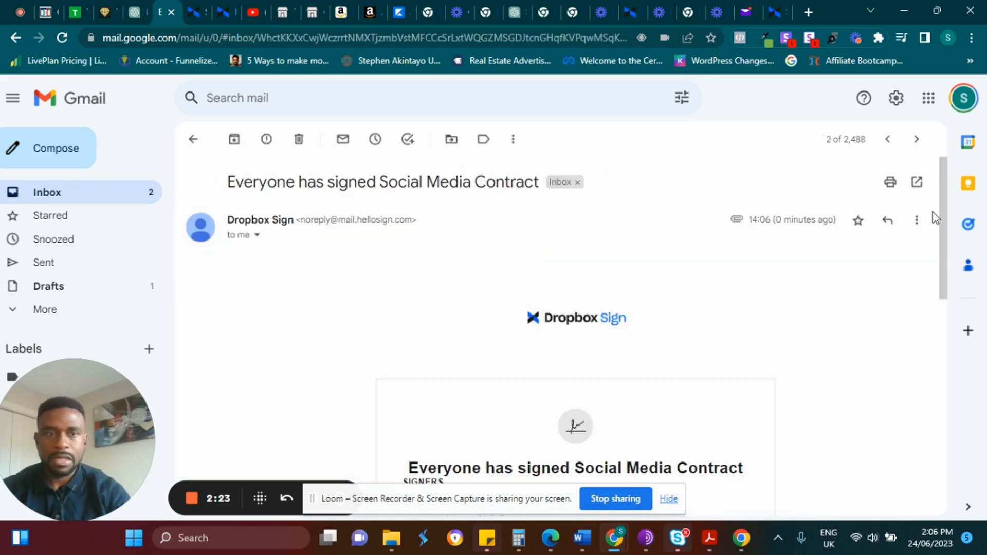
pyautogui.moveTo(942, 211); pyautogui.dragTo(945, 449)
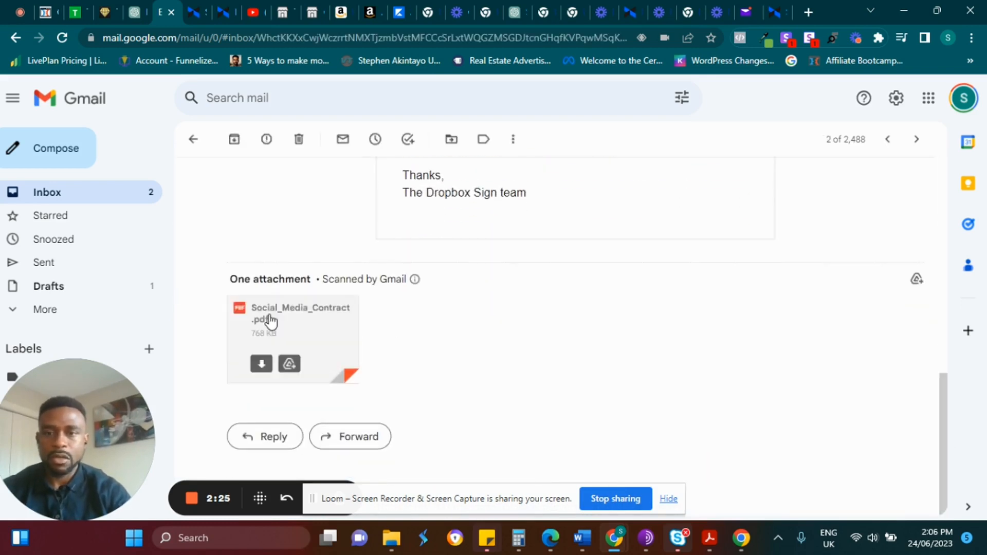
pyautogui.click(269, 316)
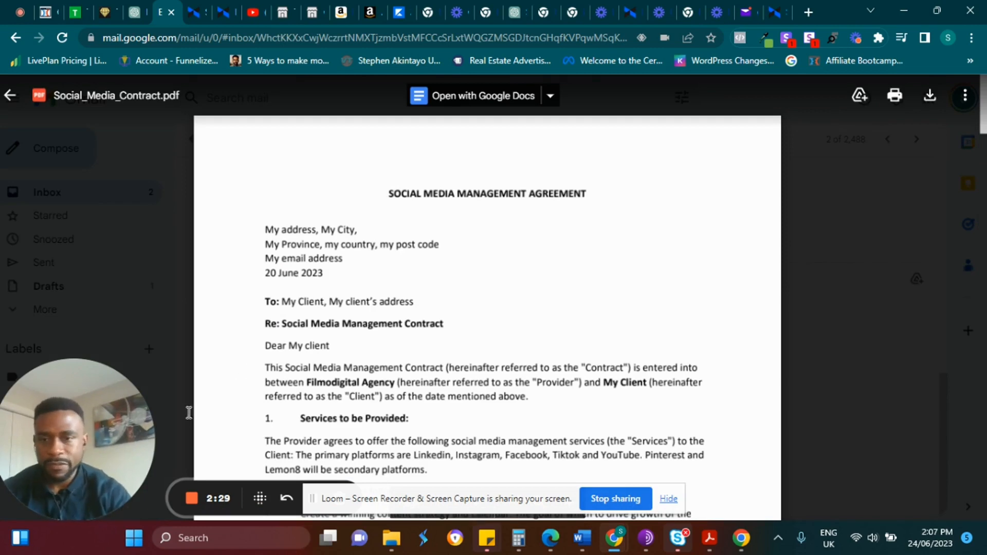
# Scroll the PDF preview to the signature block dated 06/24/2023, then stop the recording.
pyautogui.moveTo(984, 129)
pyautogui.mouseDown()
pyautogui.moveTo(985, 369)
pyautogui.moveTo(984, 360)
pyautogui.mouseUp()
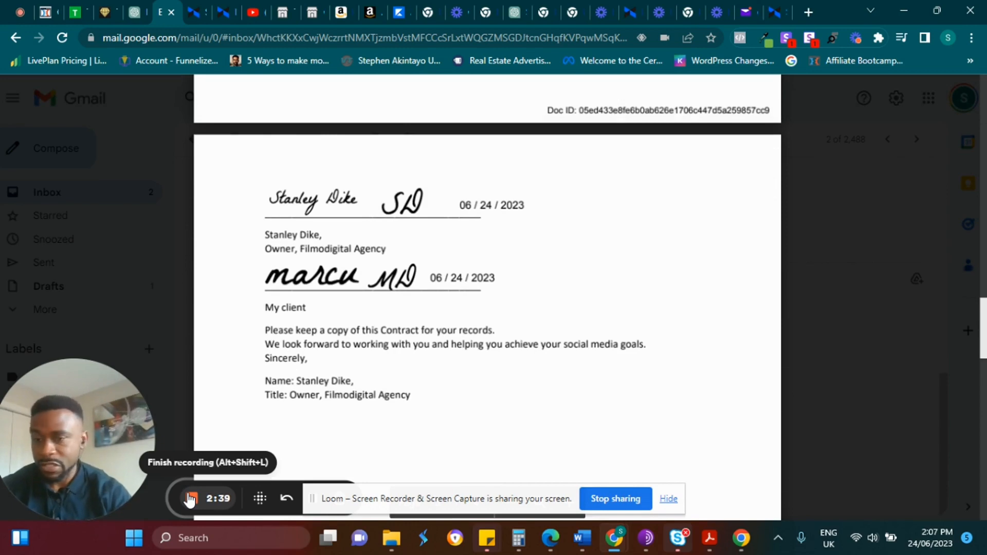
pyautogui.click(190, 498)
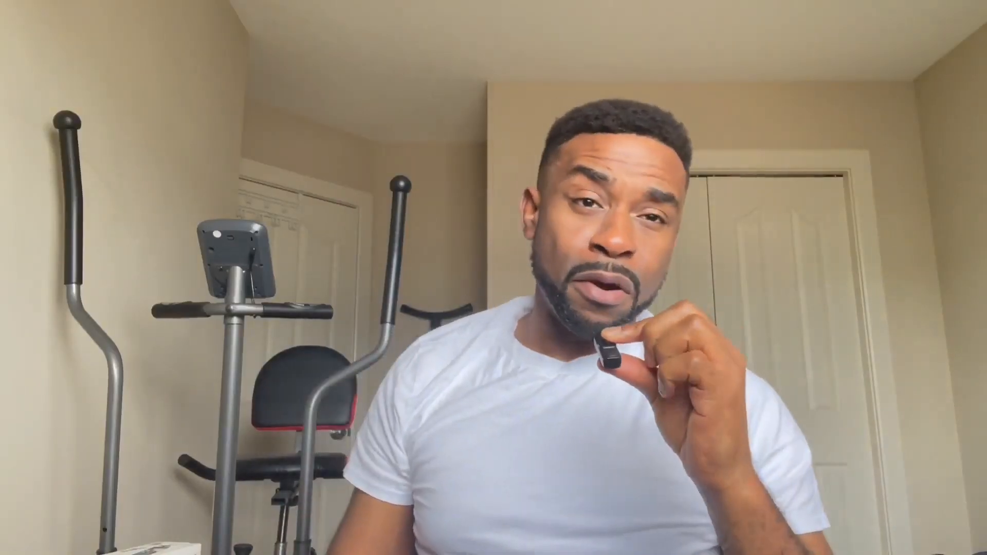